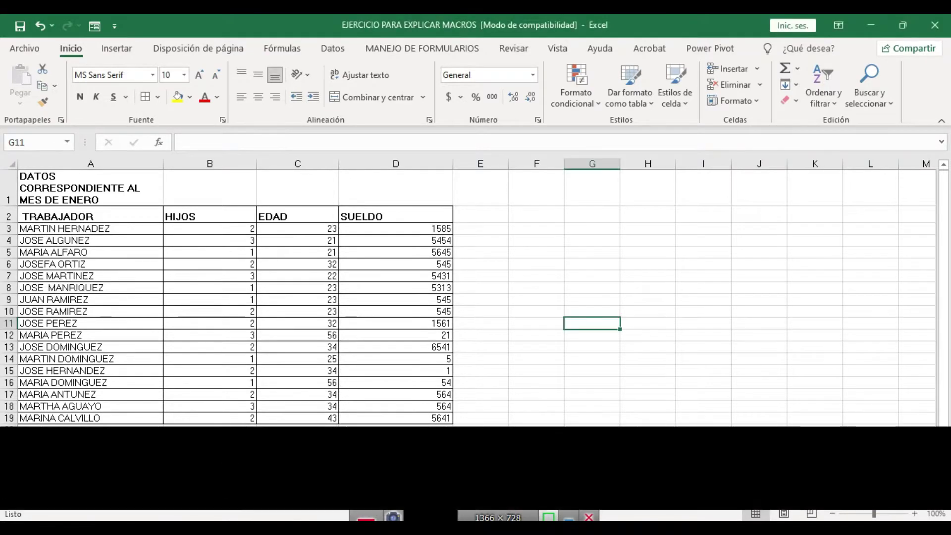
Step: Look over the Datos Enero, Datos Febrero and Datos Marzo tables, ending on Datos Enero
key("ctrl+Page_Down")
left_click(243, 495)
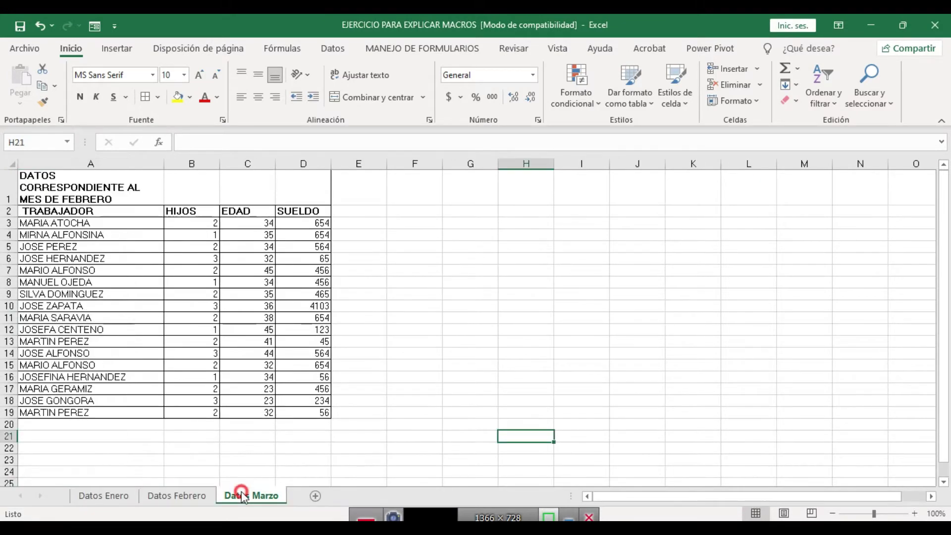
left_click(94, 495)
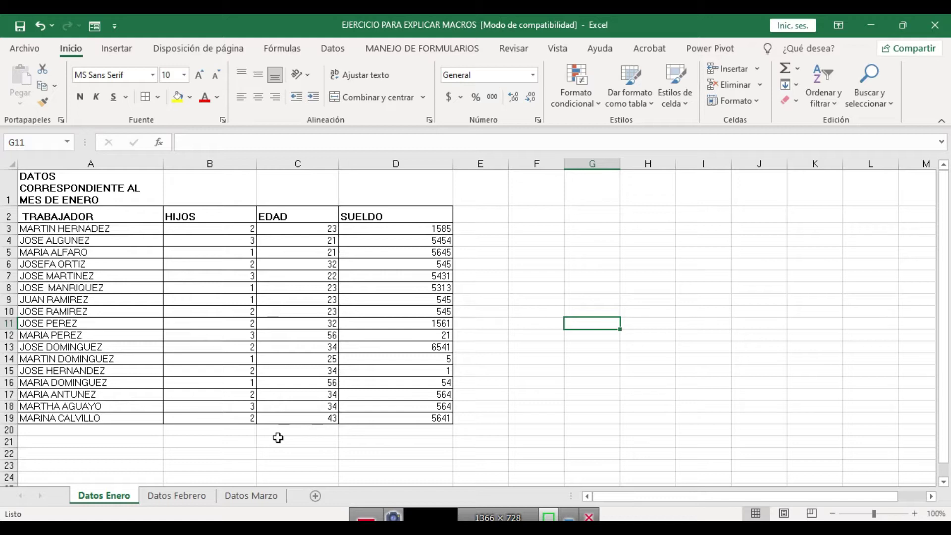
left_click(180, 495)
left_click(262, 496)
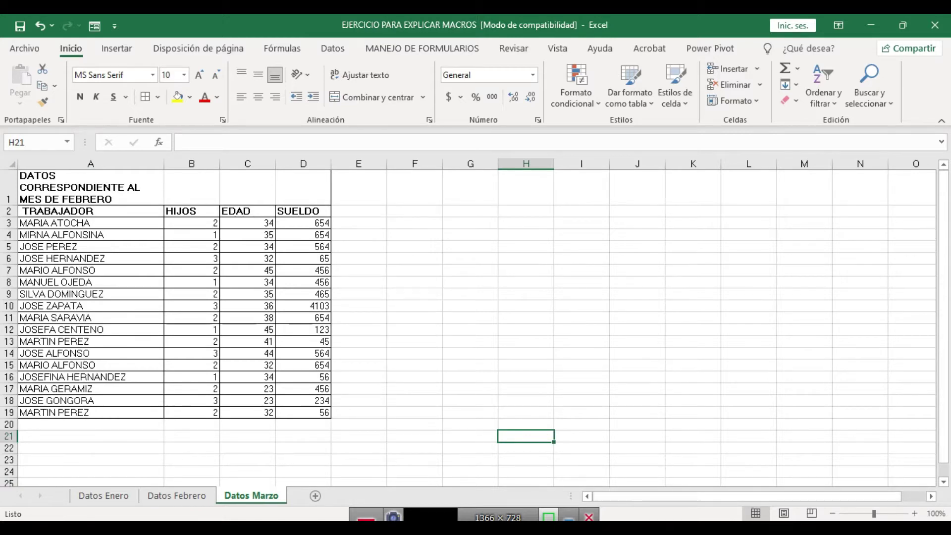
left_click(105, 497)
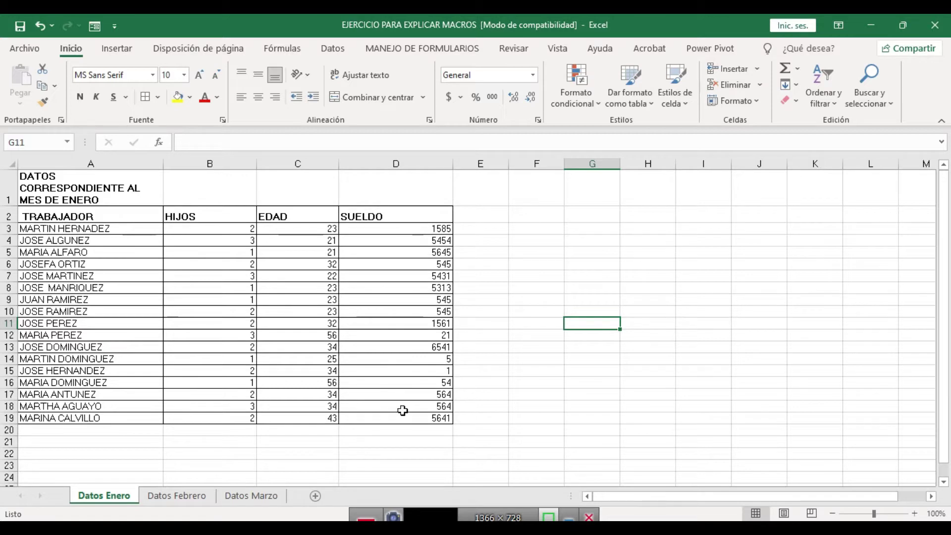
left_click(177, 495)
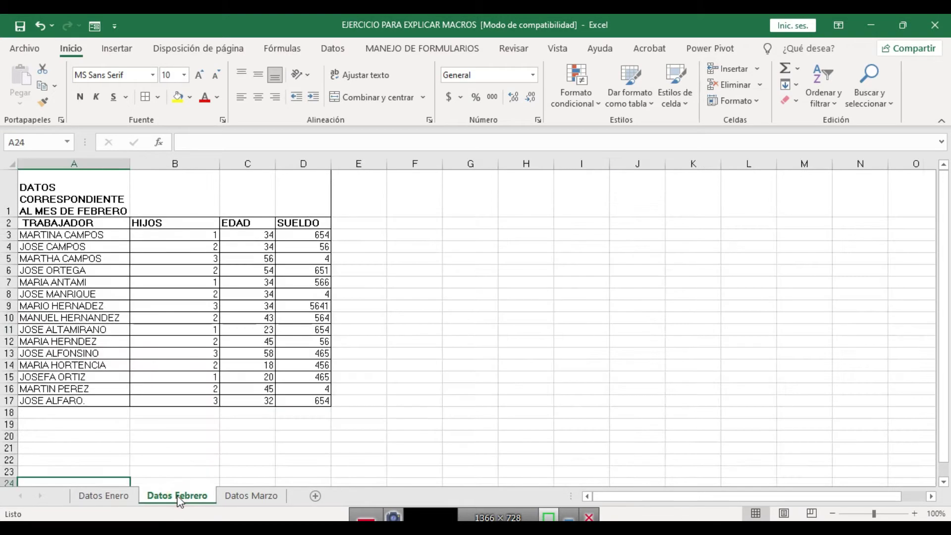
left_click(233, 492)
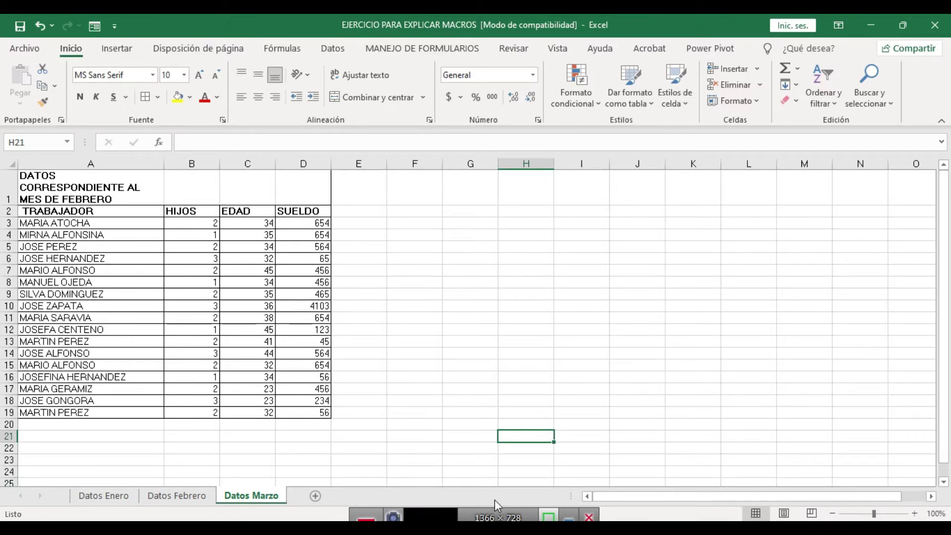
left_click(104, 498)
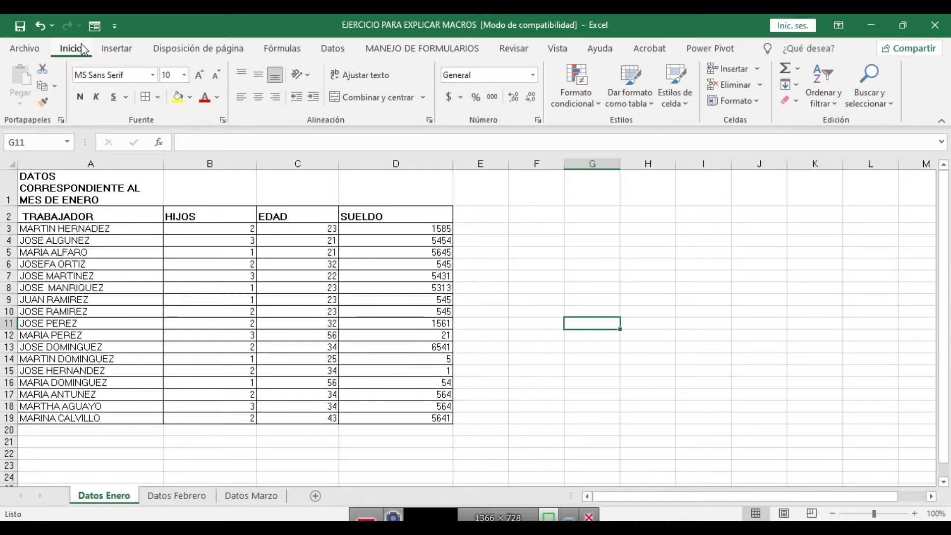
Step: Open Excel Options at the Personalizar cinta de opciones page
left_click(26, 48)
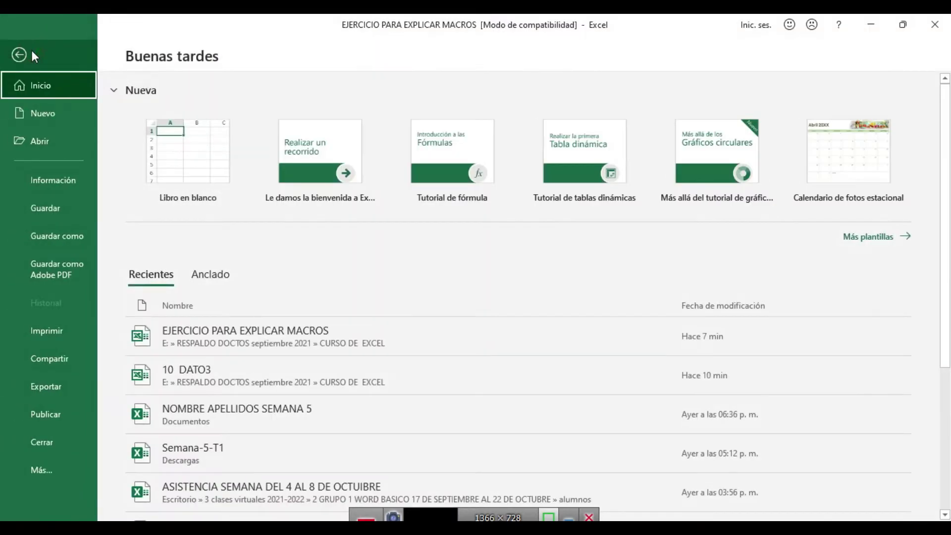
left_click(57, 475)
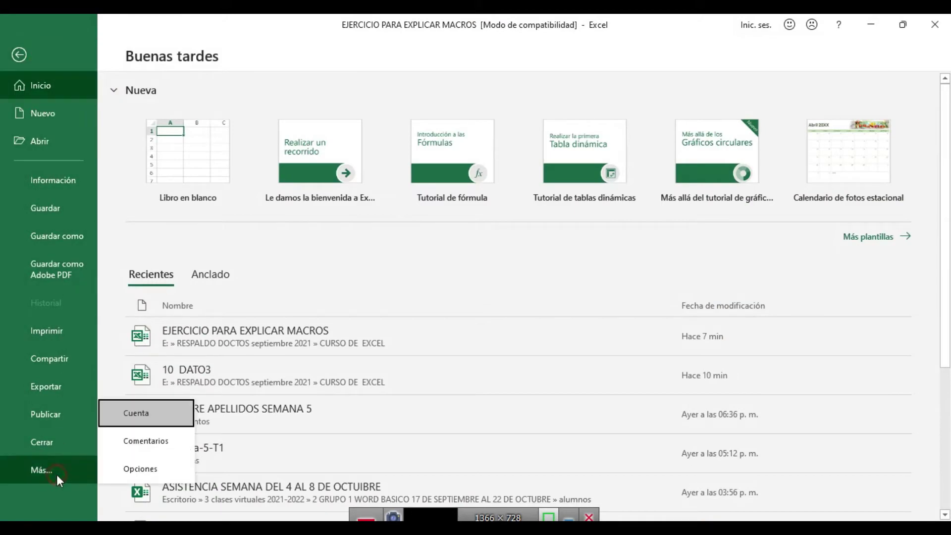
left_click(171, 469)
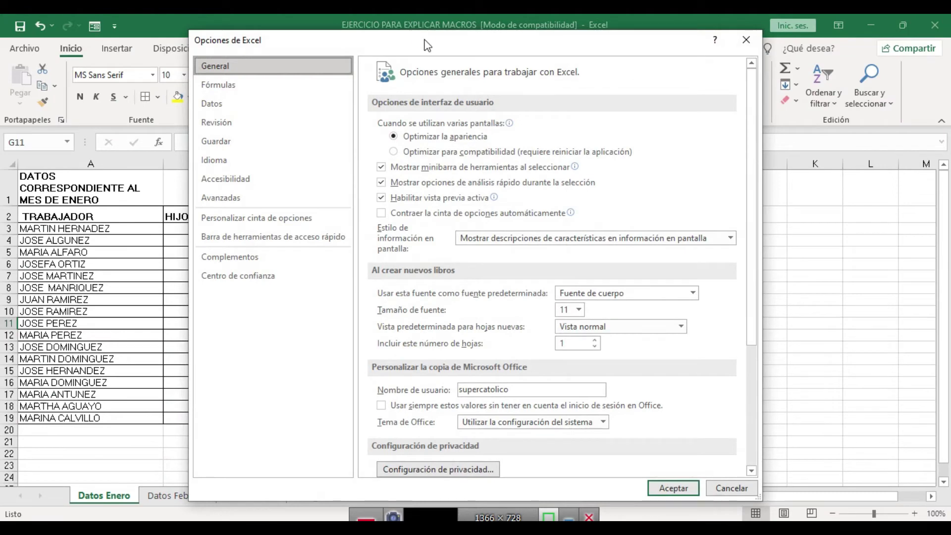
left_click_drag(424, 42, 436, 45)
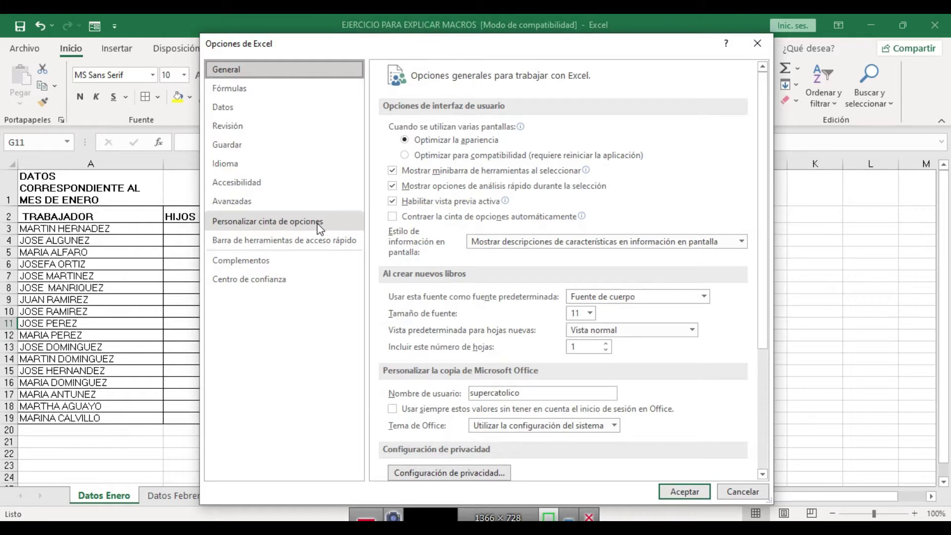
left_click(288, 226)
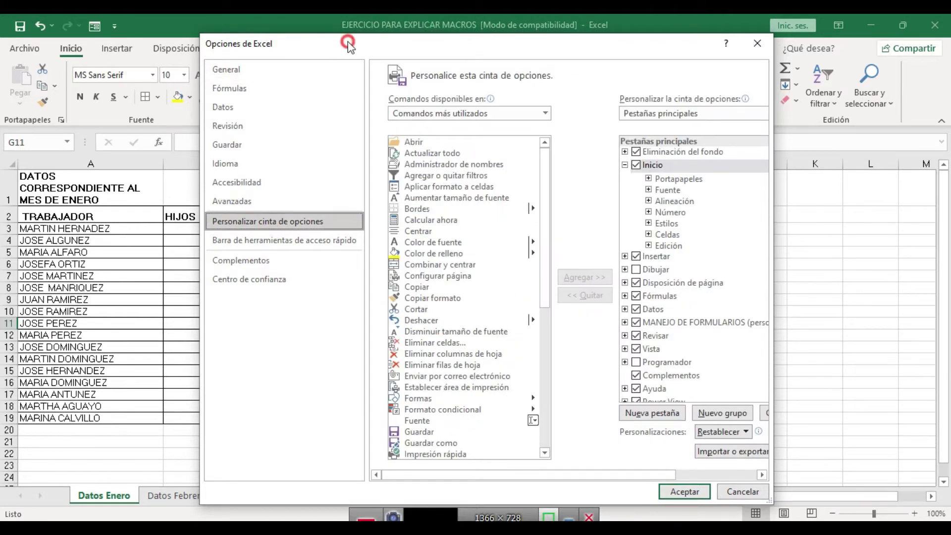
Step: Check Programador in the ribbon customisation list and confirm with Aceptar
left_click_drag(349, 43, 348, 201)
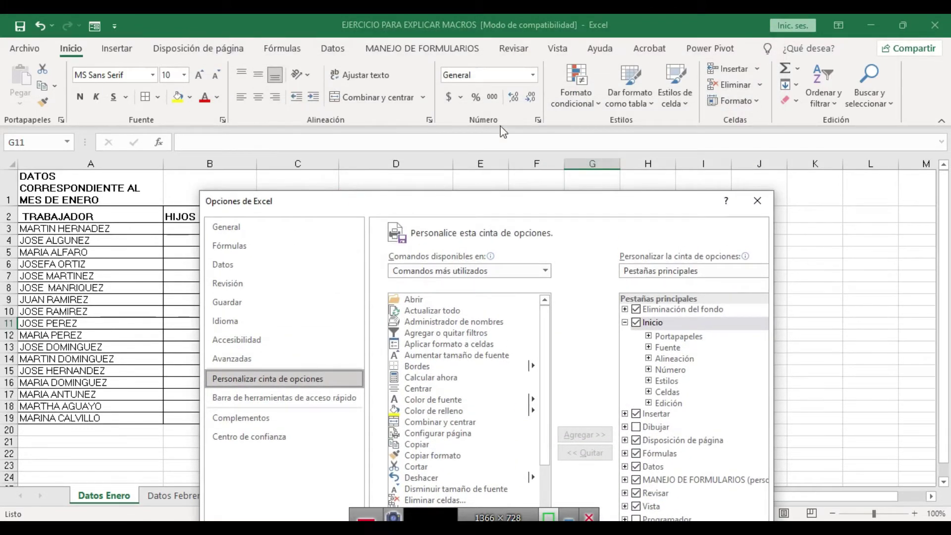
left_click(295, 396)
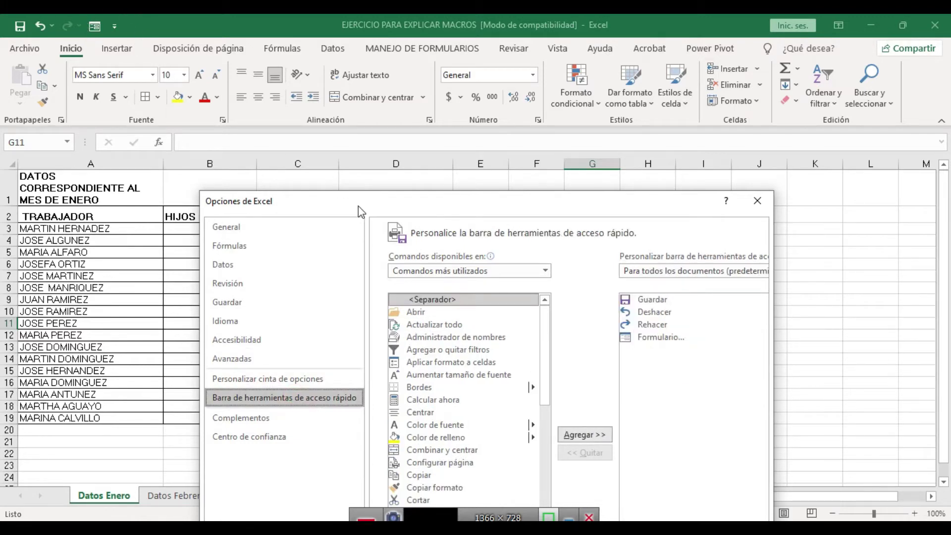
left_click_drag(358, 206, 374, 97)
left_click(299, 267)
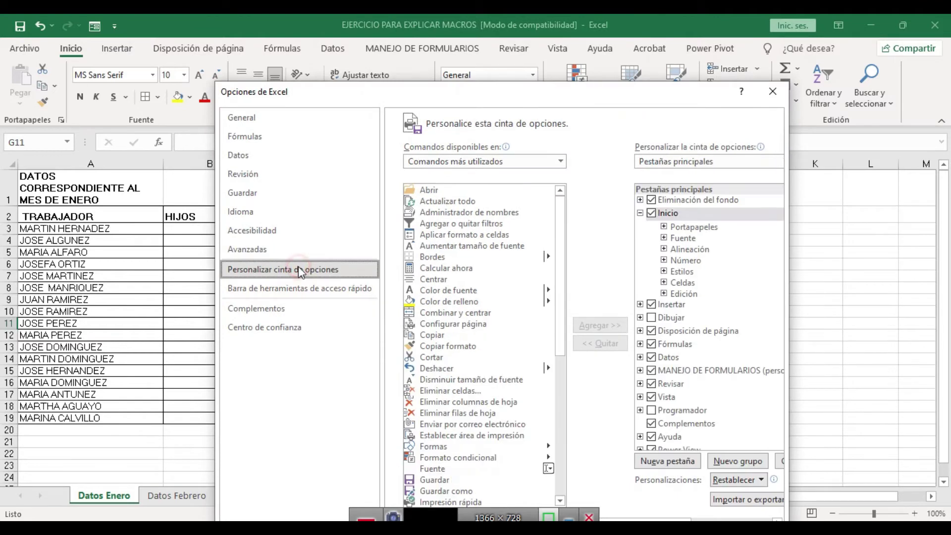
left_click_drag(547, 93, 533, 41)
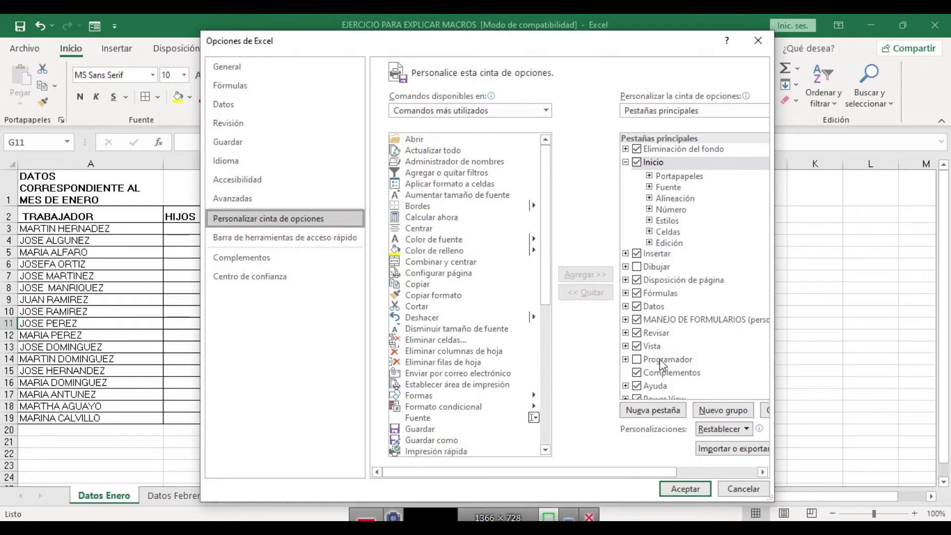
left_click(638, 360)
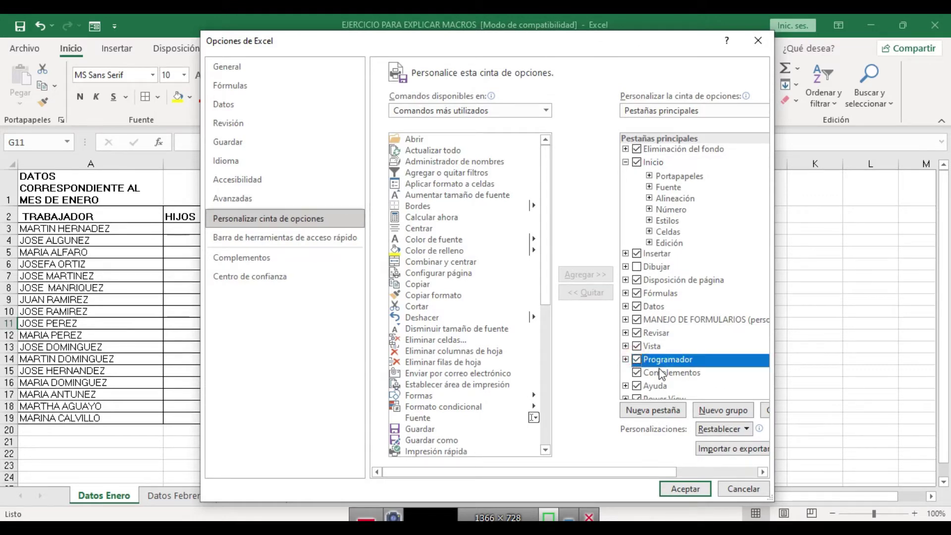
left_click(537, 47)
mouse_move(537, 48)
left_mouse_down()
mouse_move(548, 145)
mouse_move(485, 54)
left_mouse_up()
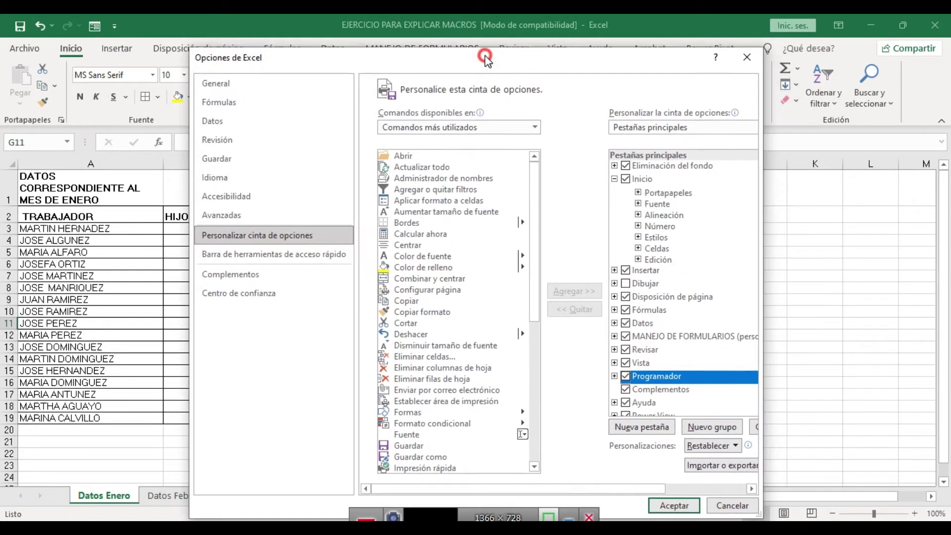
left_click(673, 504)
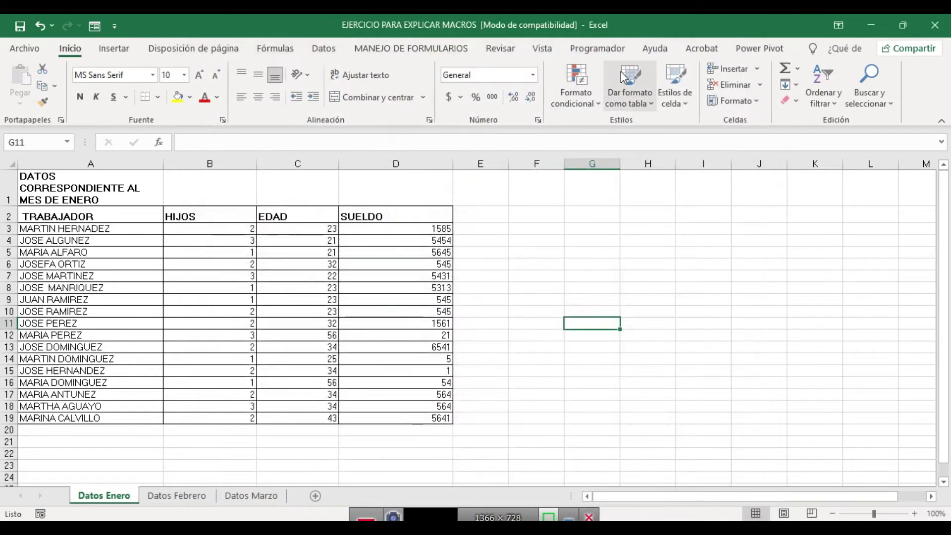
Step: Select title cell A1 on Datos Enero and open the Programador tab
left_click(91, 186)
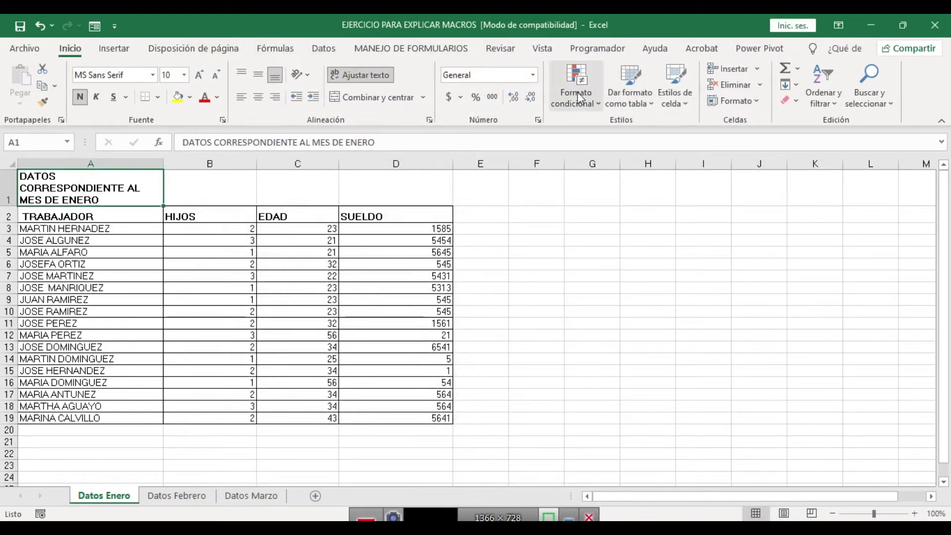
left_click(598, 49)
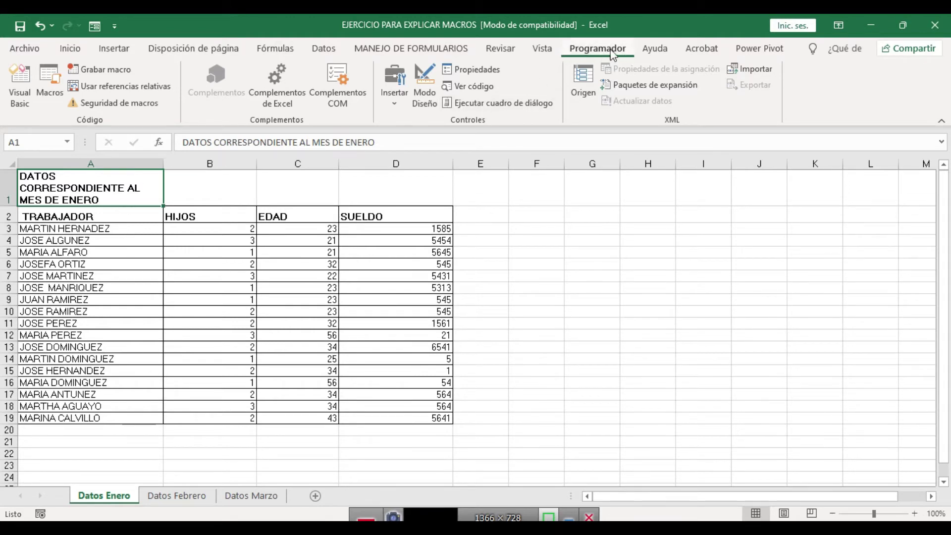
Step: Start a new macro recording and type FORMATO DE LOS DATOS as its name
left_click(106, 69)
key("BackSpace")
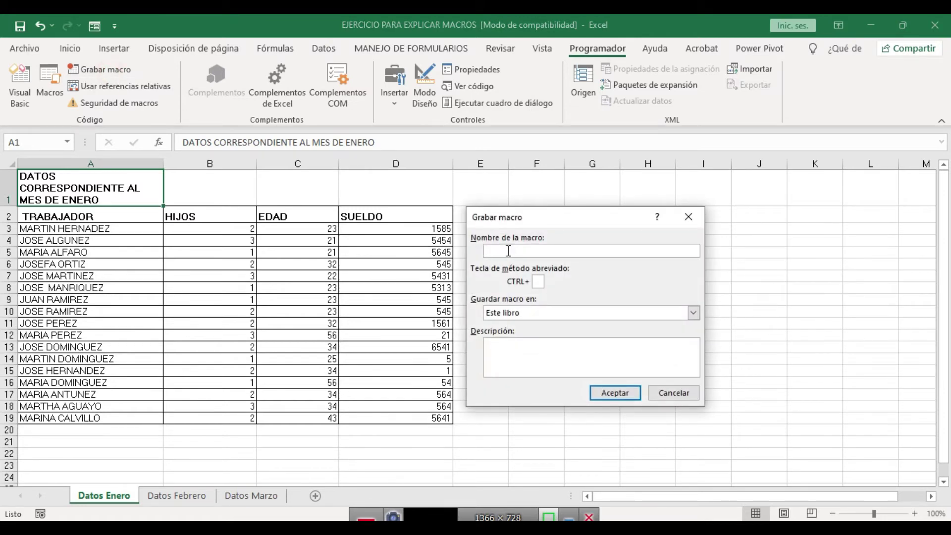
type("F")
type("ORTA")
key("BackSpace")
type("MATO DE")
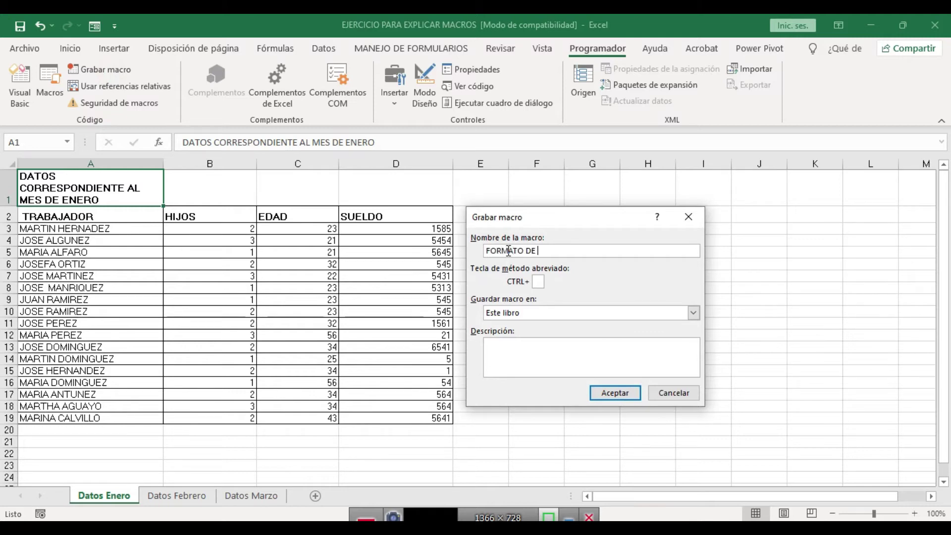
key("BackSpace")
key("BackSpace")
type("DE")
type(" LOS DATO")
Step: Keep the macro stored in Este libro, confirm, and dismiss the invalid-name warning
left_click(542, 312)
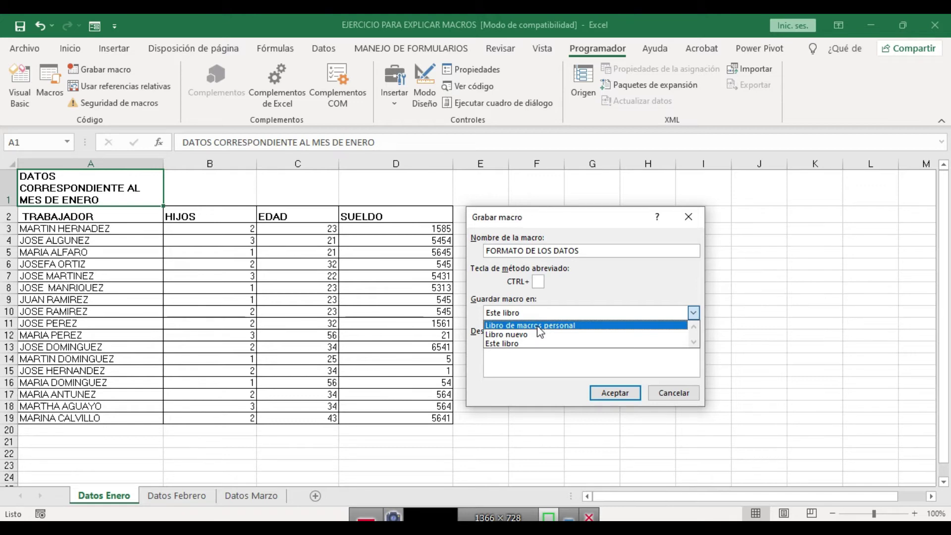
left_click(520, 343)
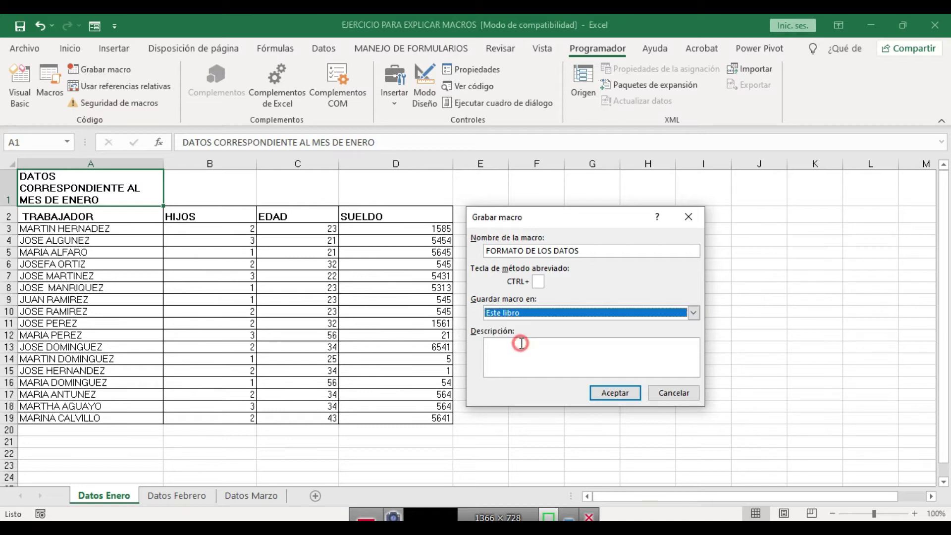
left_click(617, 397)
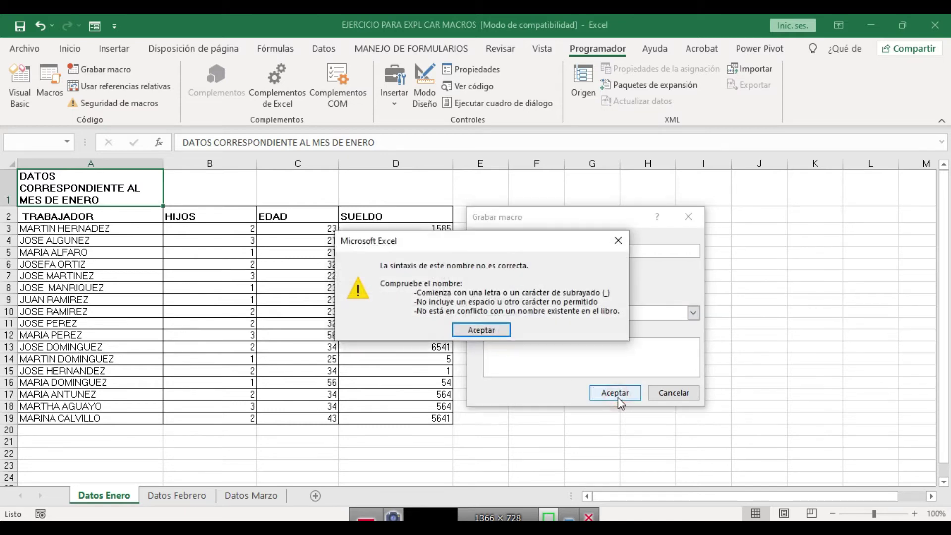
left_click_drag(498, 245, 300, 248)
left_click(301, 335)
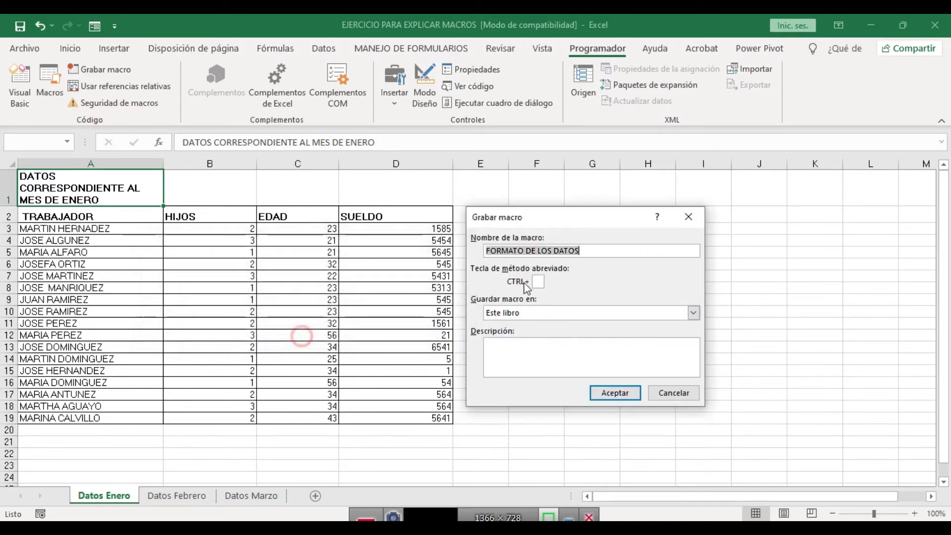
Step: Remove the spaces so the macro name reads FORMATODELOSDATOS
left_click(525, 251)
key("BackSpace")
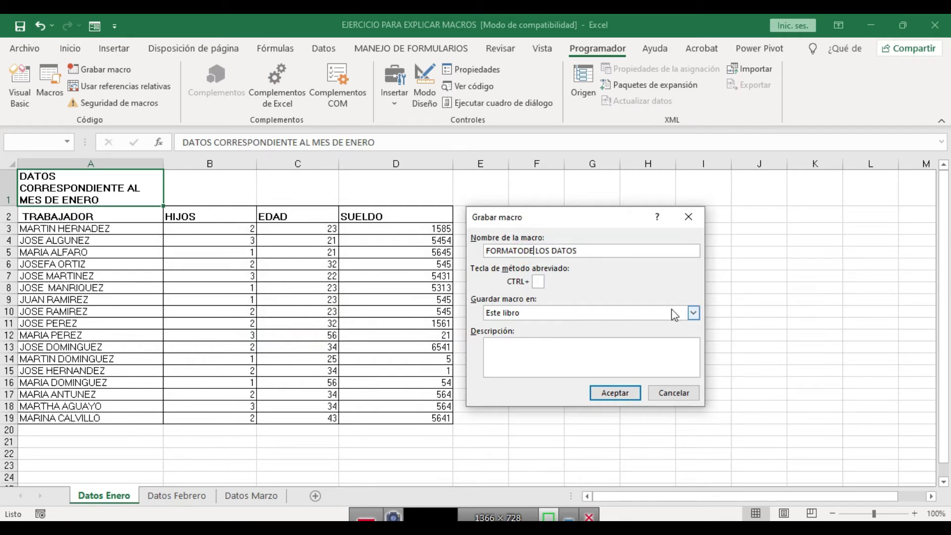
key("Delete")
key("Right")
key("Right")
key("Right")
key("Delete")
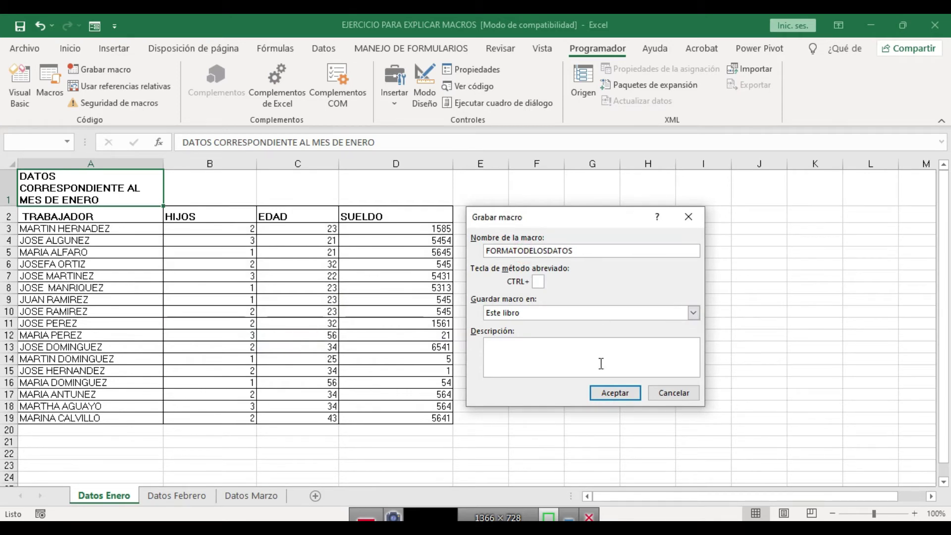
Step: Start recording, then merge A1:D1, centre it vertically and make the title red
left_click(614, 393)
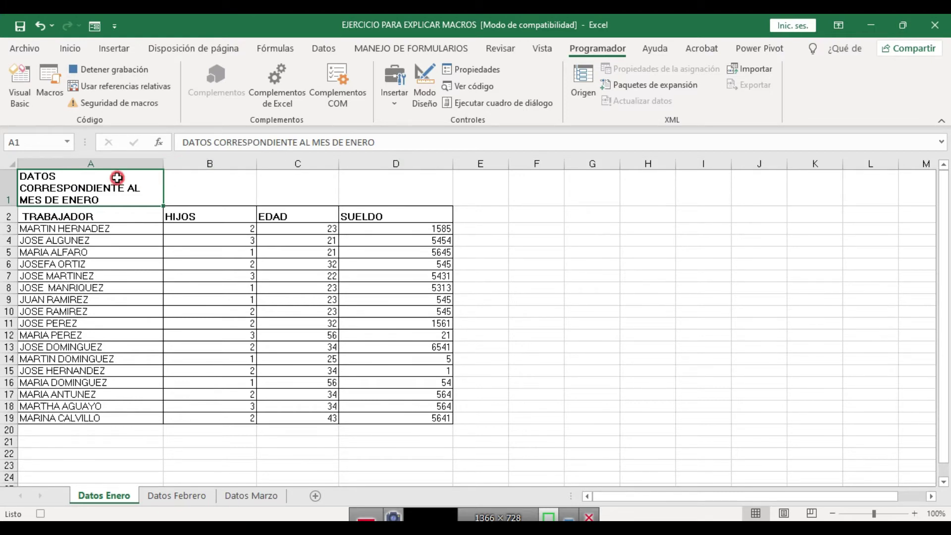
left_click_drag(117, 178, 370, 184)
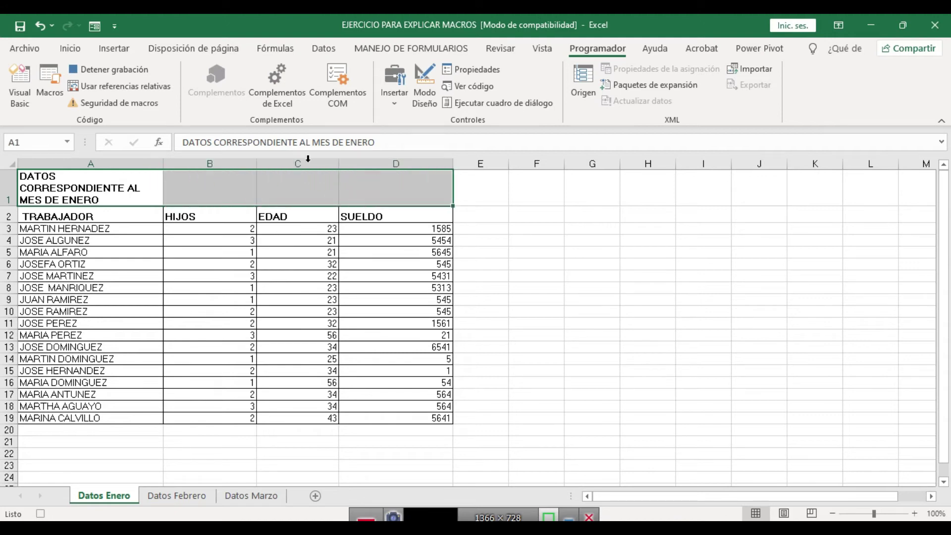
left_click(70, 48)
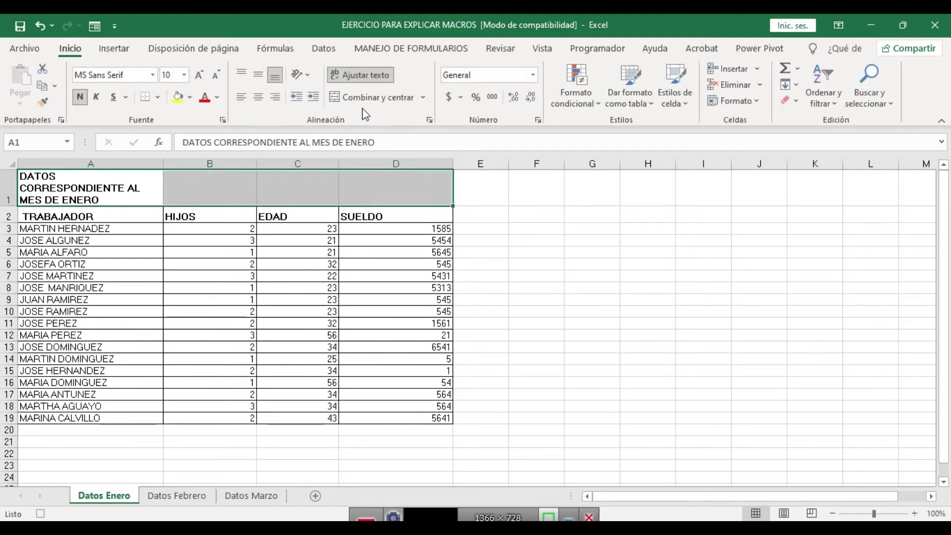
left_click(373, 100)
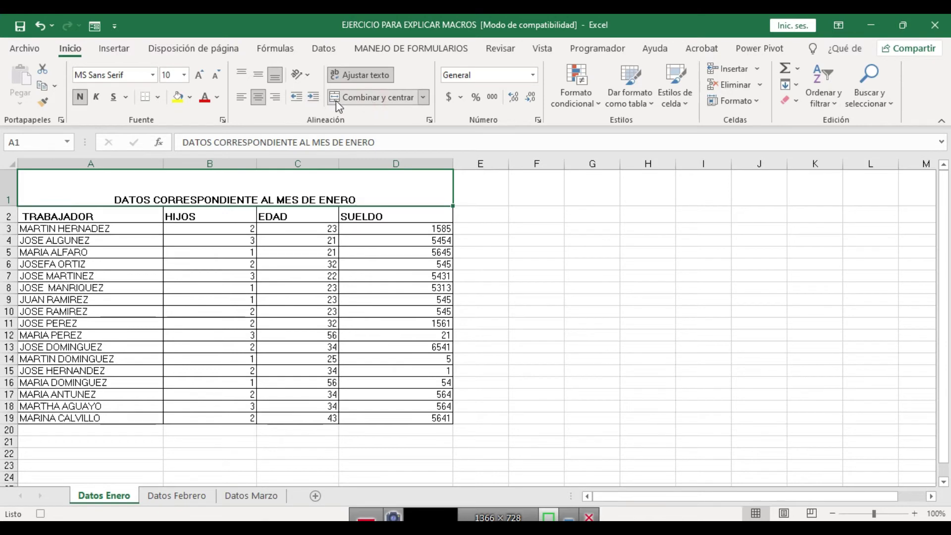
left_click(258, 77)
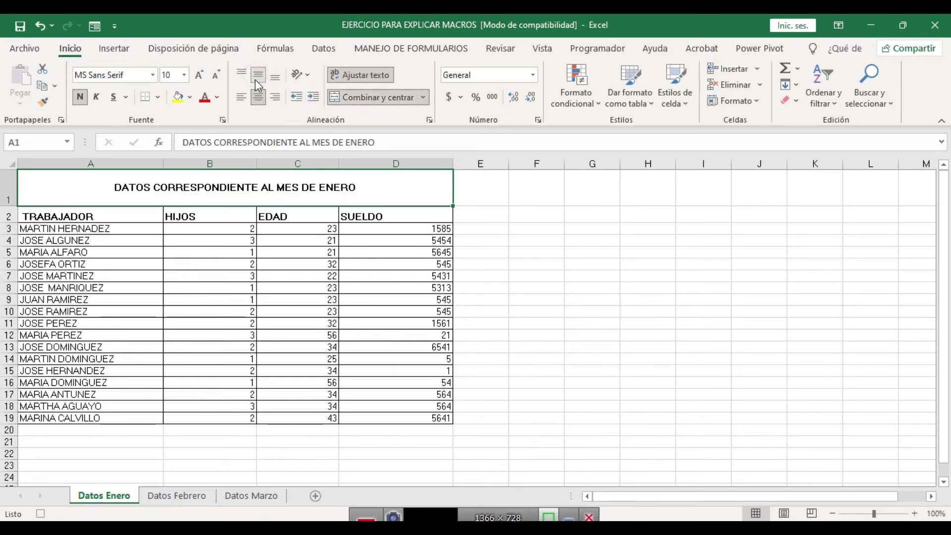
left_click(206, 98)
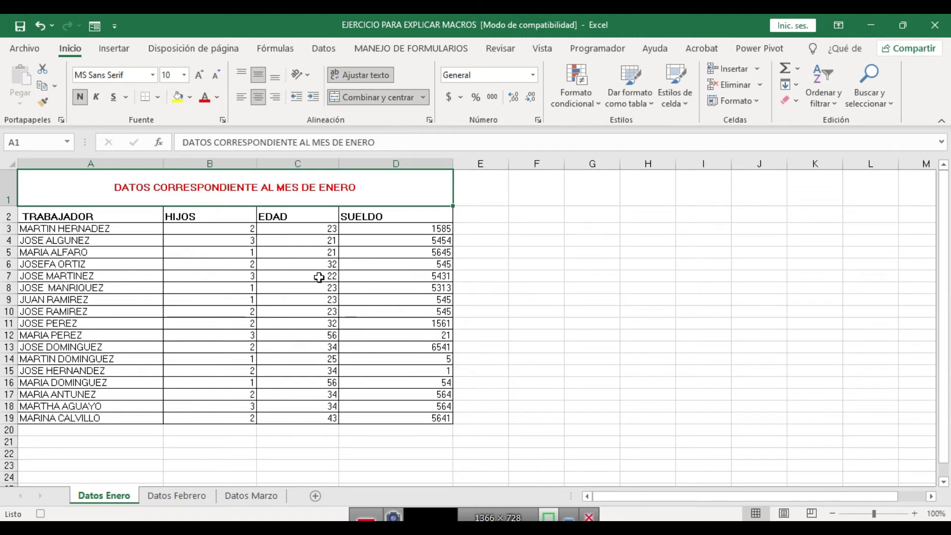
Step: Centre the column headers in A2:D2
left_click_drag(132, 216, 384, 216)
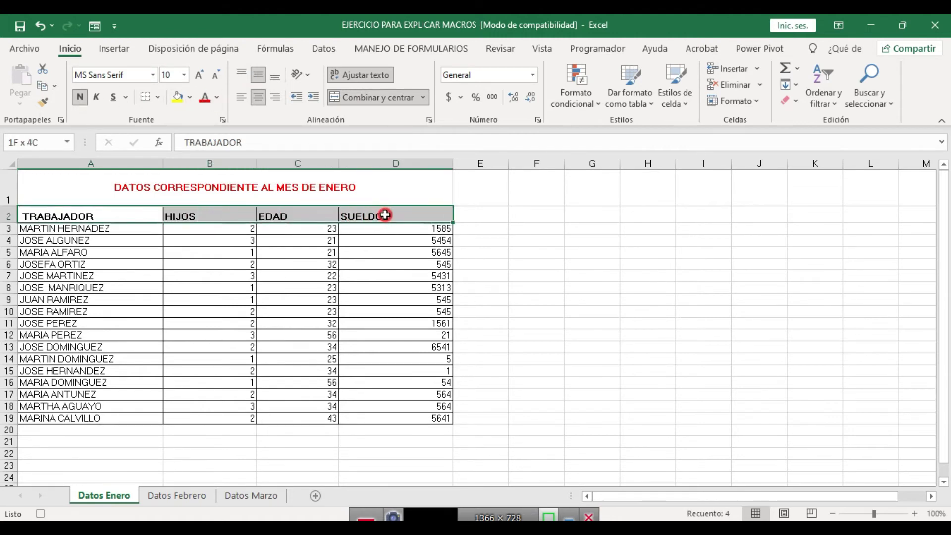
left_click(258, 98)
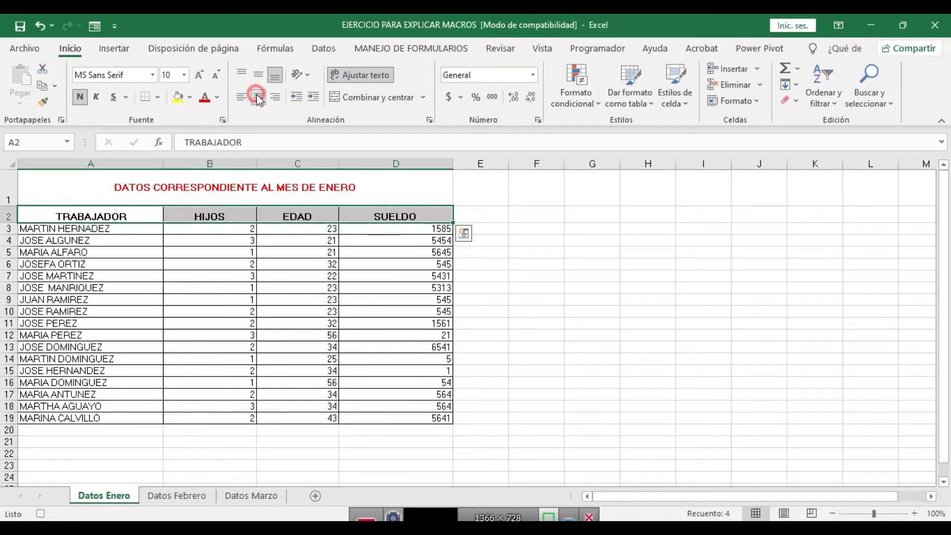
left_click(398, 251)
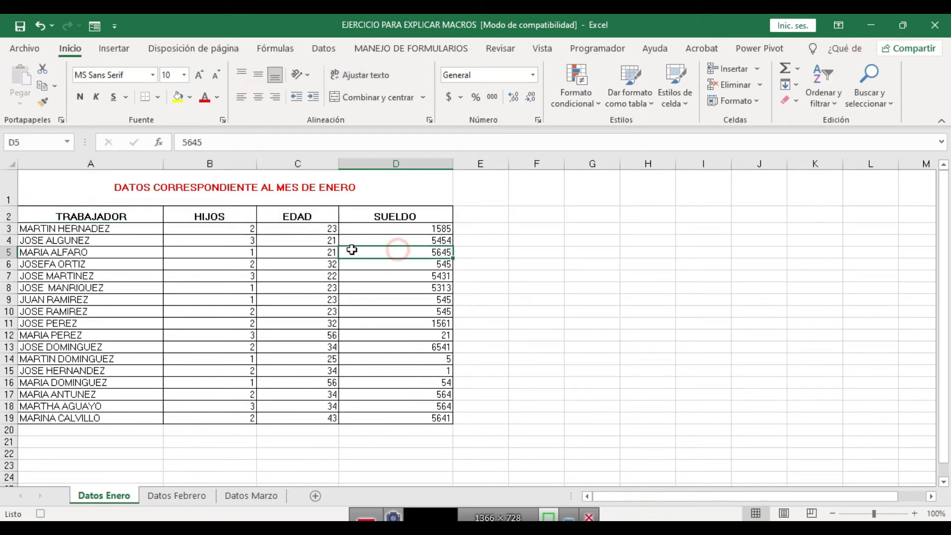
left_click(411, 230)
Step: Format the salaries in D3:D19 as Moneda currency
left_click_drag(412, 230, 414, 418)
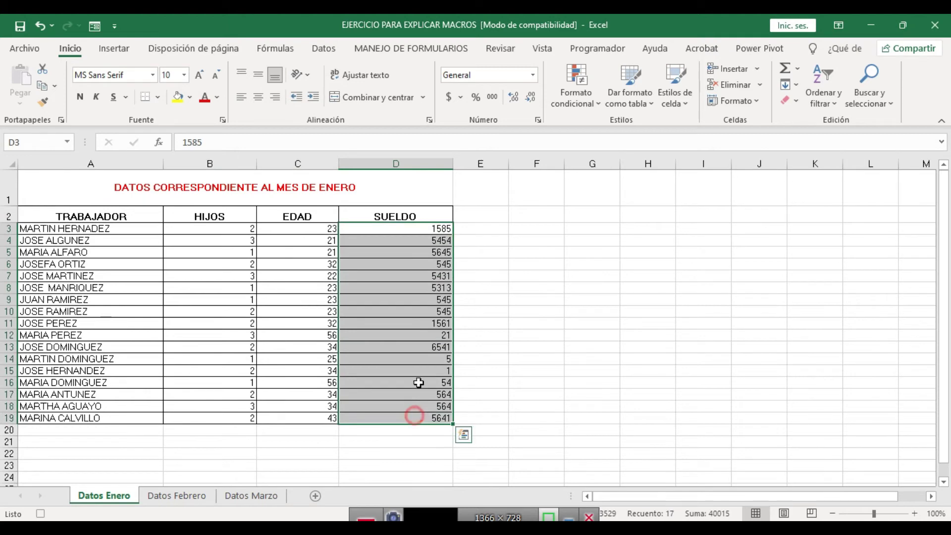
left_click(534, 74)
left_click(510, 165)
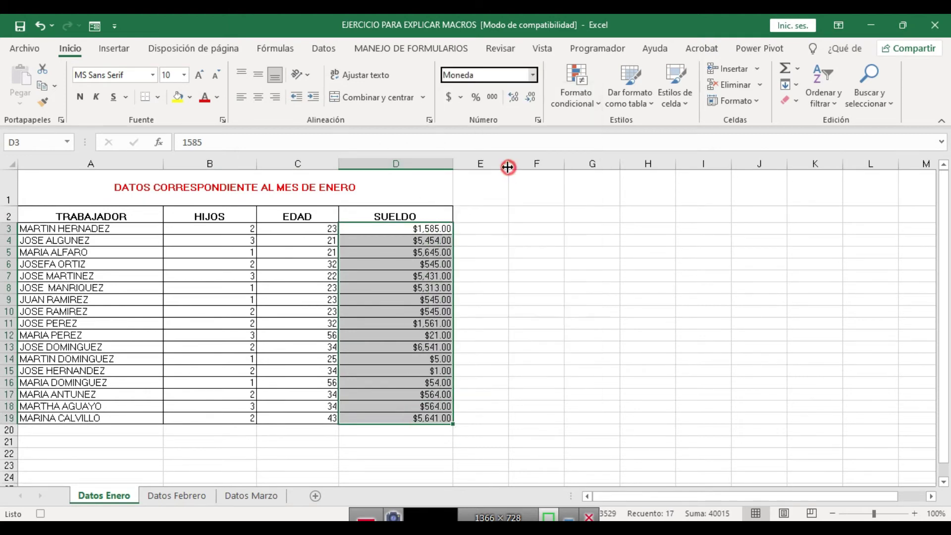
Step: Narrow columns A, B, C and D to fit their contents
left_click_drag(164, 164, 138, 181)
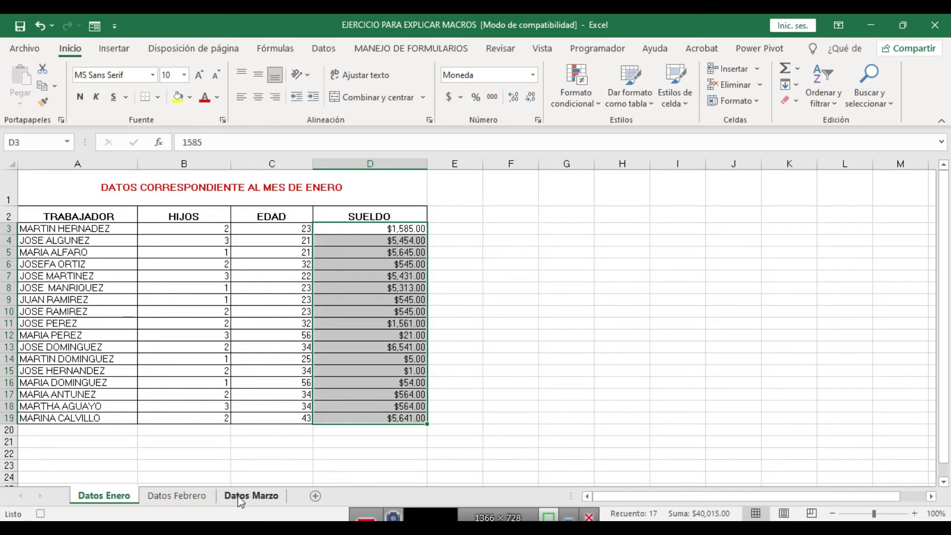
mouse_move(138, 164)
left_mouse_down()
mouse_move(125, 171)
mouse_move(138, 171)
left_mouse_up()
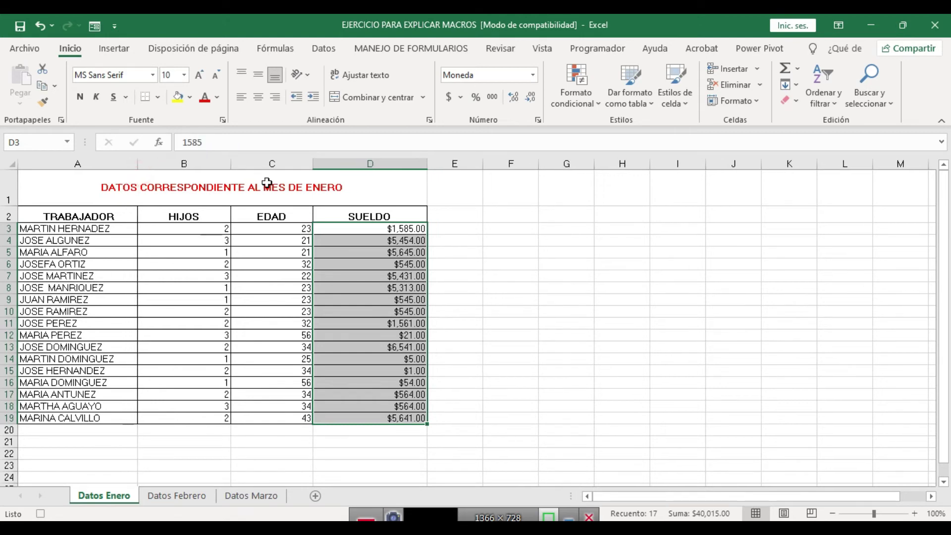
left_click_drag(230, 164, 206, 169)
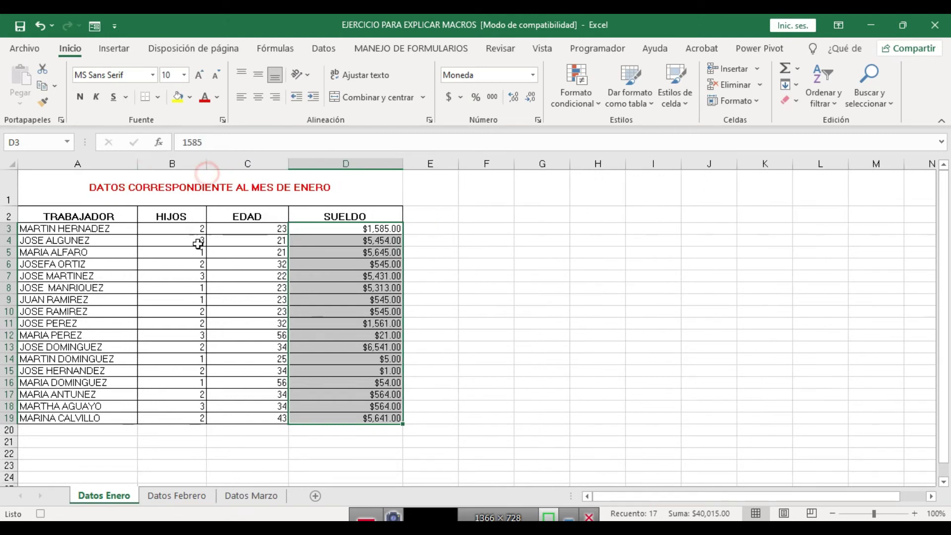
mouse_move(282, 165)
left_mouse_down()
mouse_move(290, 167)
mouse_move(269, 167)
left_mouse_up()
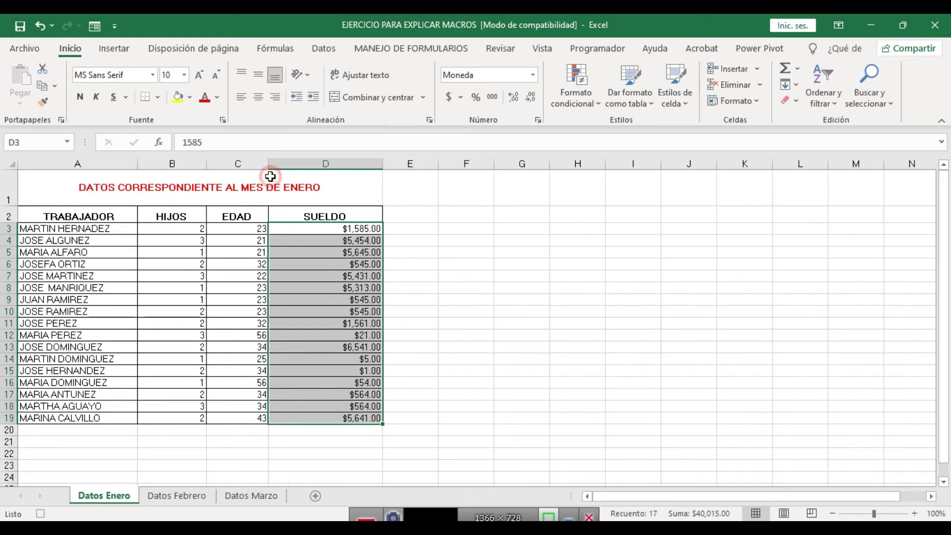
left_click_drag(383, 164, 346, 174)
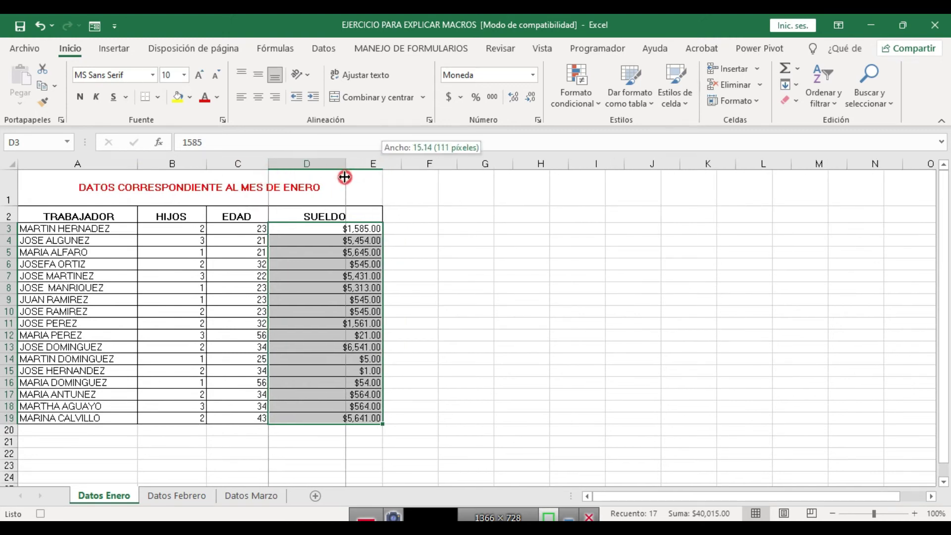
left_click(406, 276)
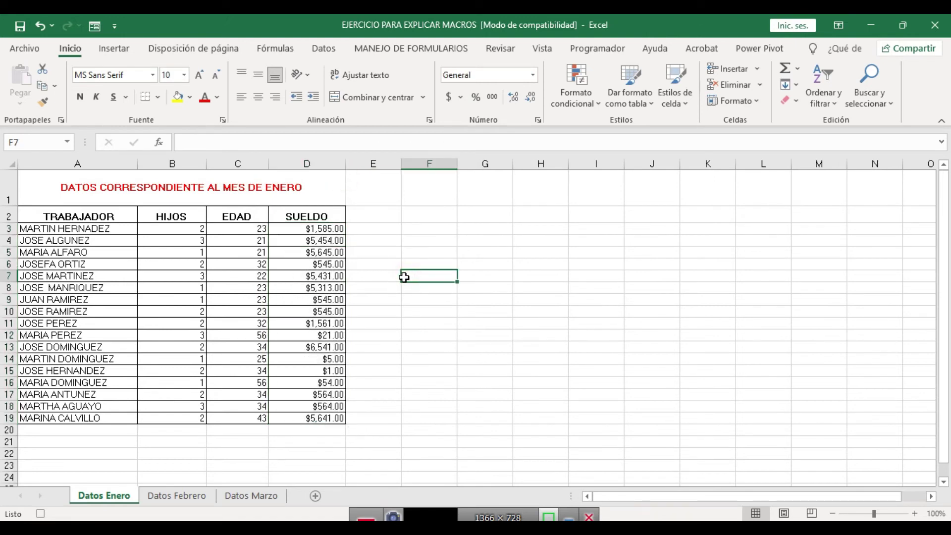
Step: Enter FIRMA DEL GERENTE in D22, merge-centre it across C22:D22, and bottom-border C21:D21
left_click(293, 453)
type("FIR")
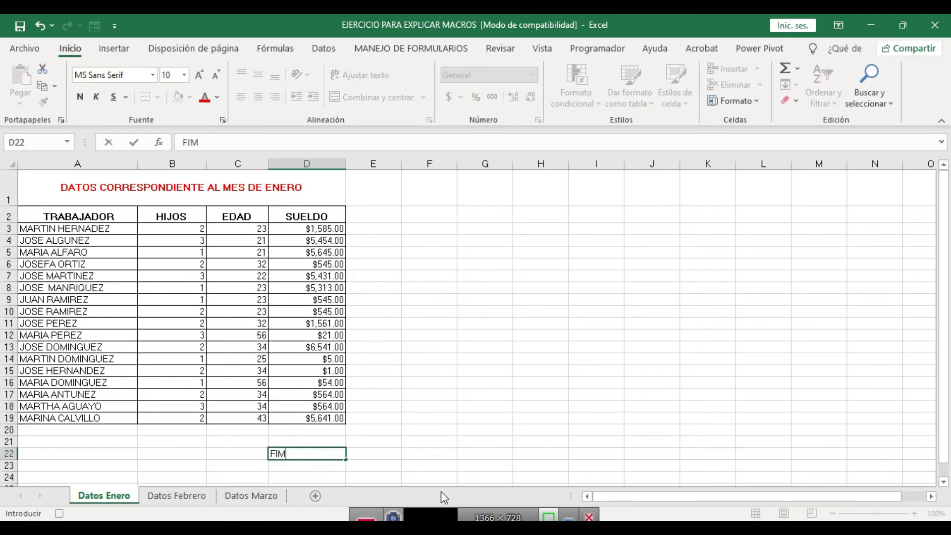
type("MA DEL GERE")
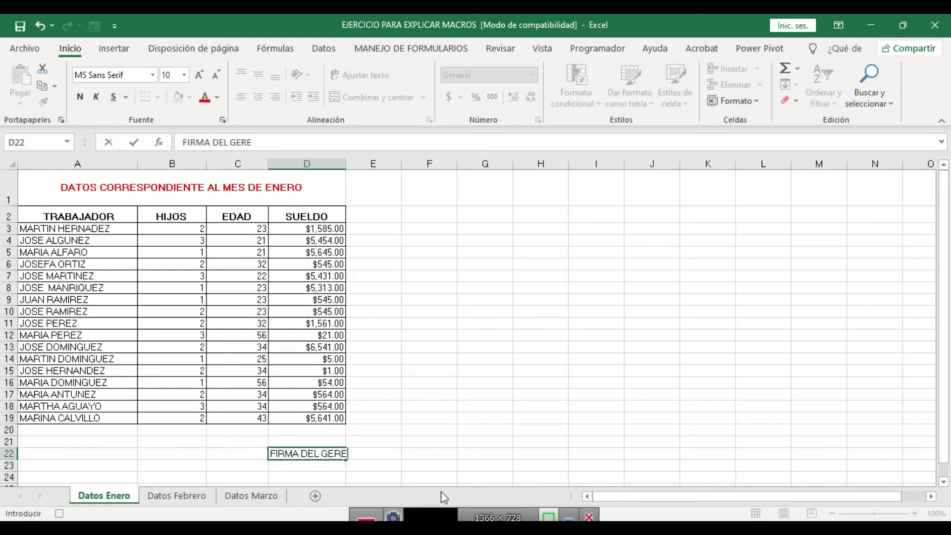
type("NTE")
key("Return")
key("Up")
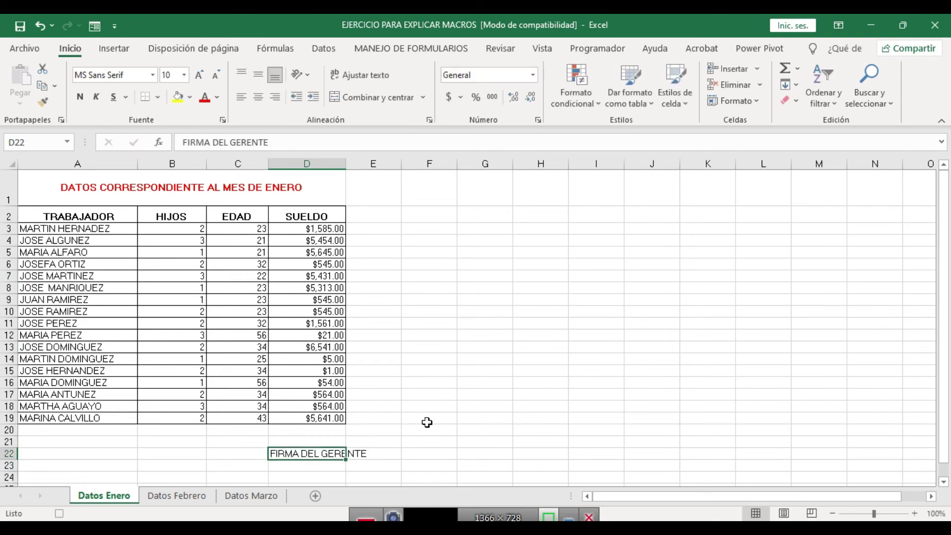
left_click_drag(240, 453, 297, 453)
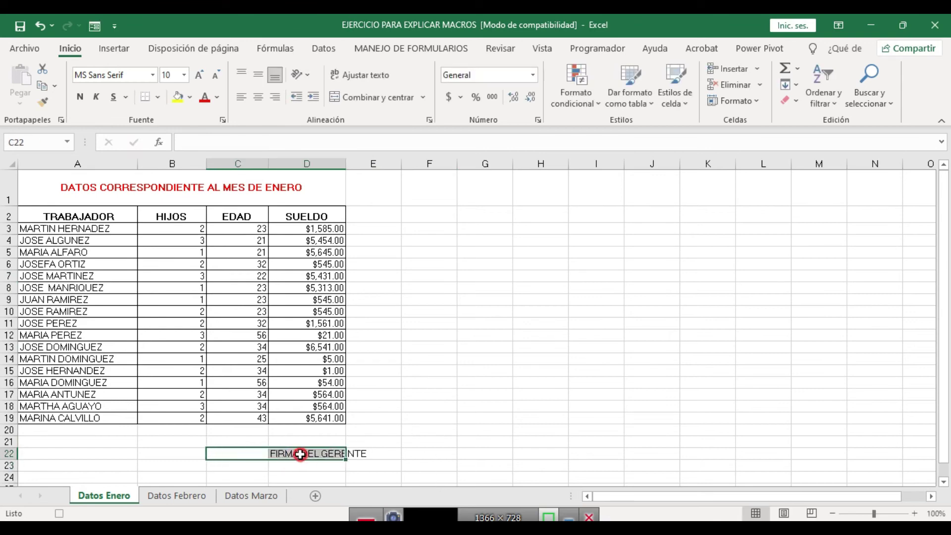
left_click(365, 97)
left_click(477, 373)
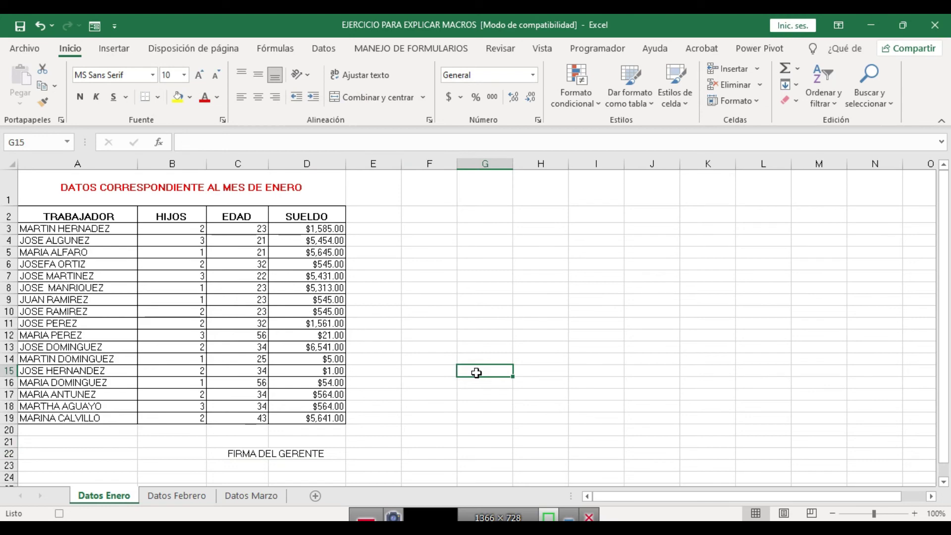
left_click_drag(252, 441, 297, 440)
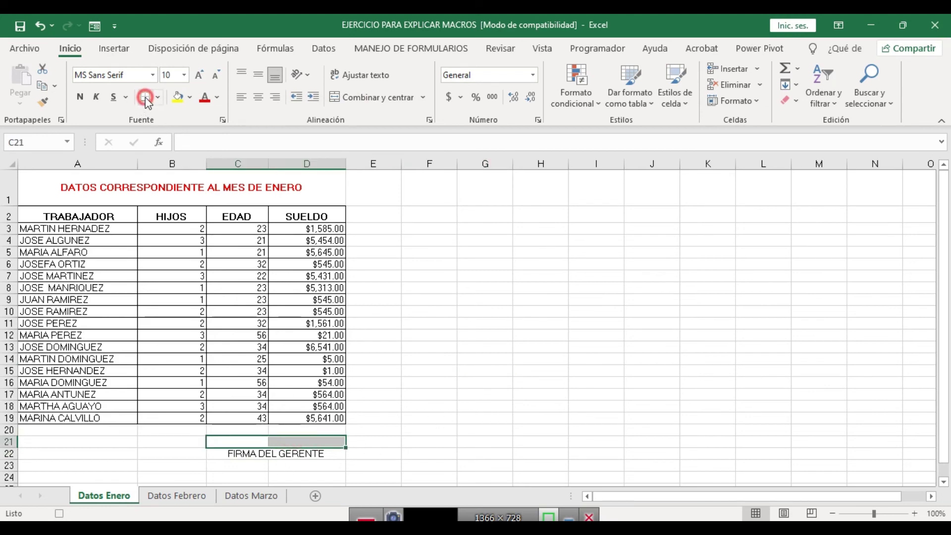
left_click(435, 341)
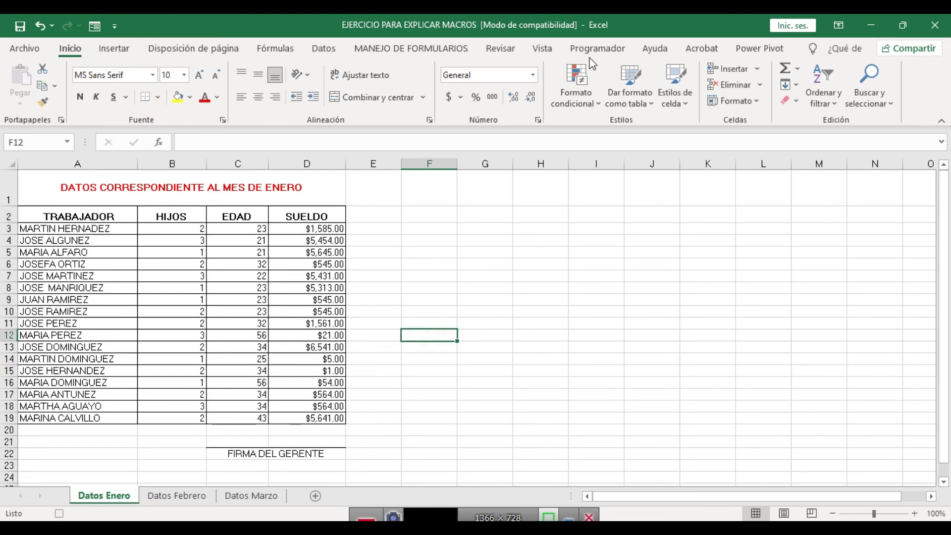
Step: Stop recording and check that FORMATODELOSDATOS appears in the Macros list
left_click(599, 48)
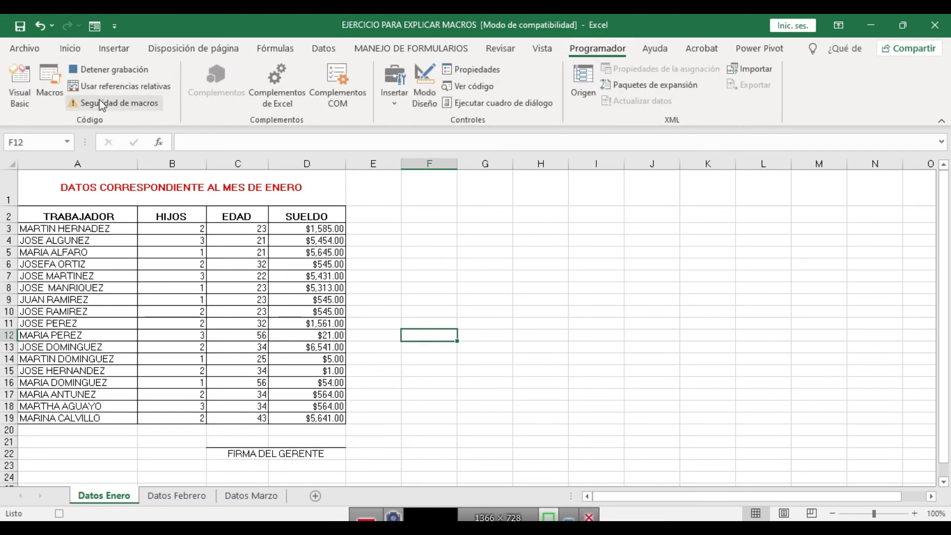
left_click(130, 71)
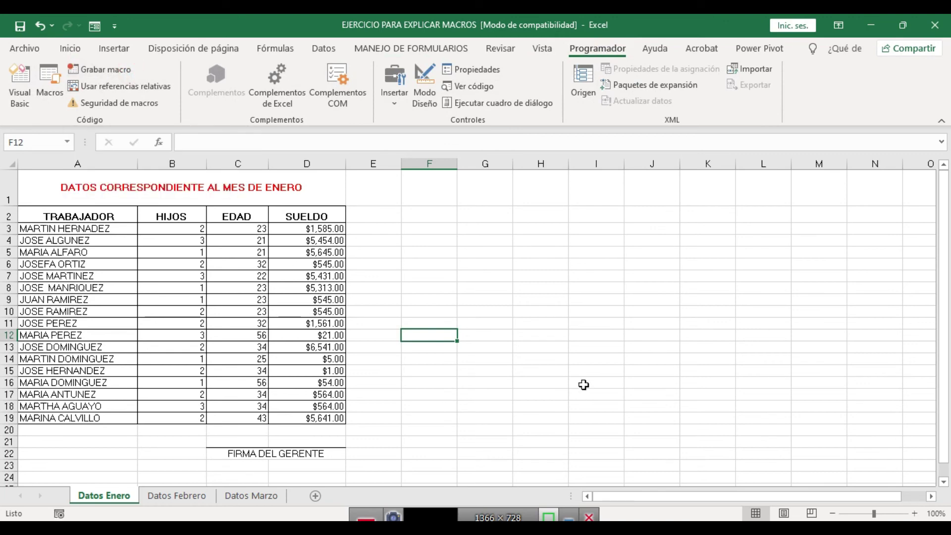
left_click(52, 187)
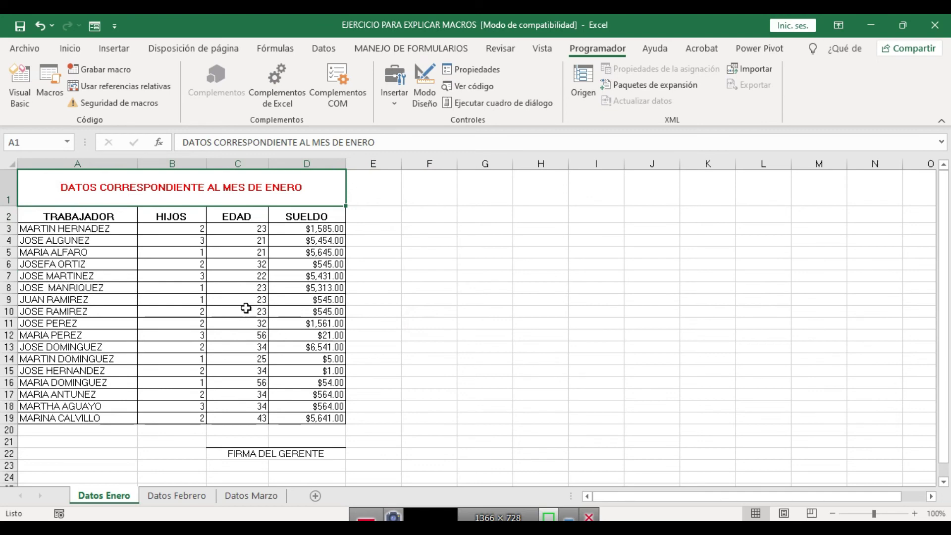
left_click(50, 82)
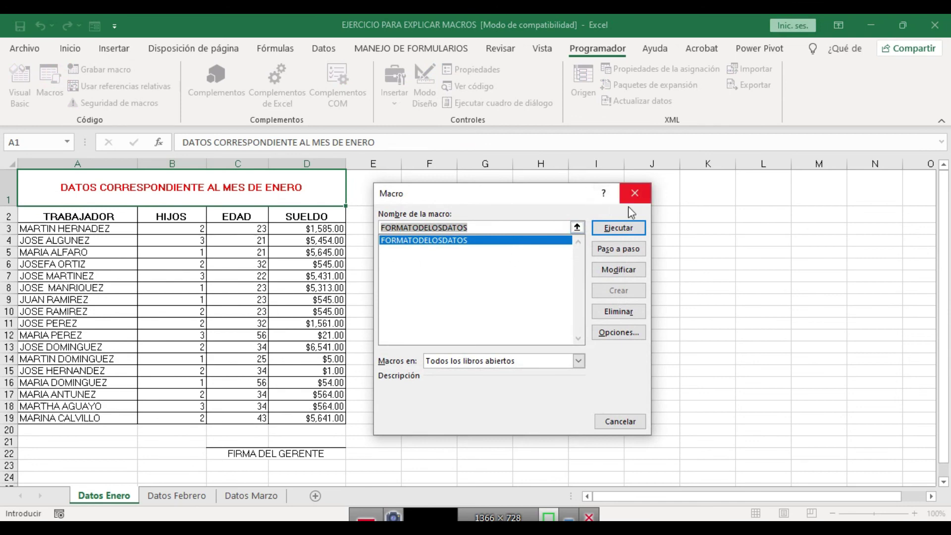
left_click(635, 193)
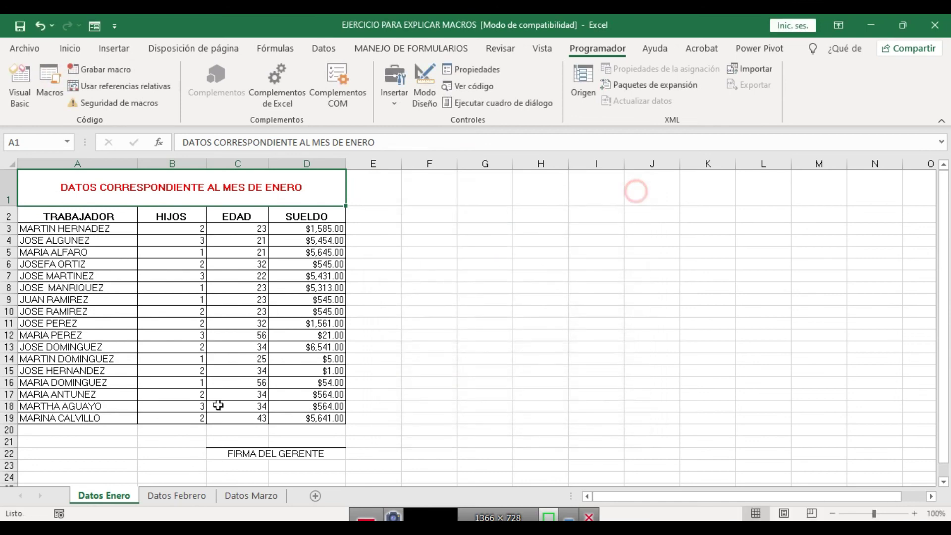
Step: Run FORMATODELOSDATOS on Datos Febrero, then switch to Datos Marzo
left_click(185, 497)
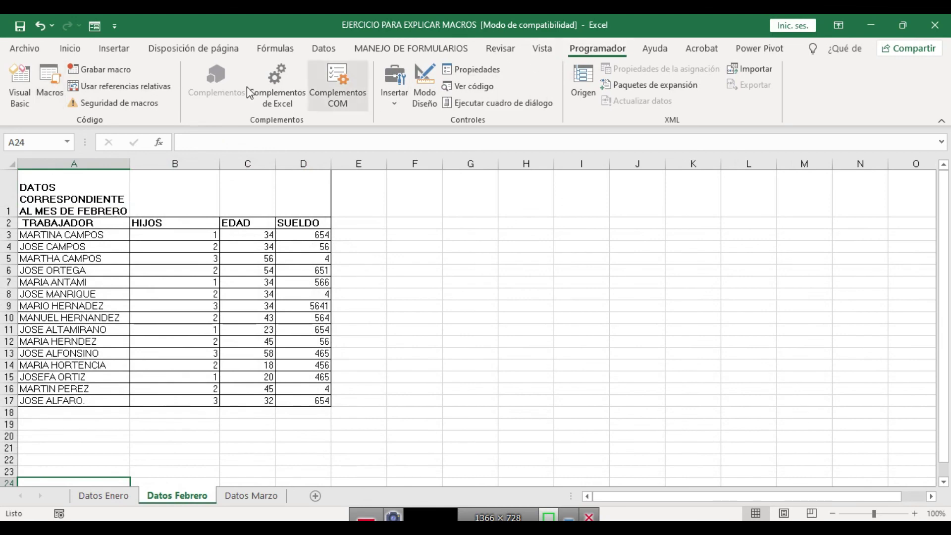
left_click(50, 79)
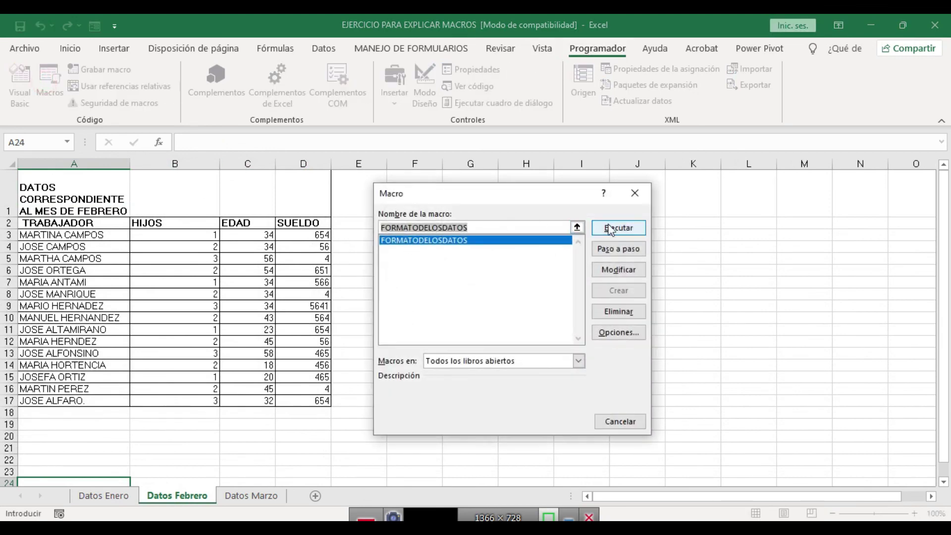
left_click(610, 223)
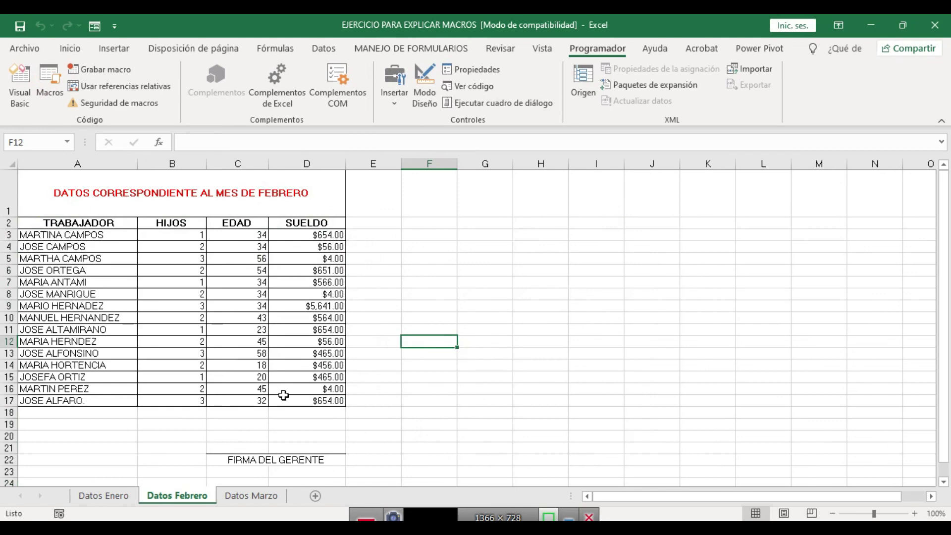
left_click(247, 496)
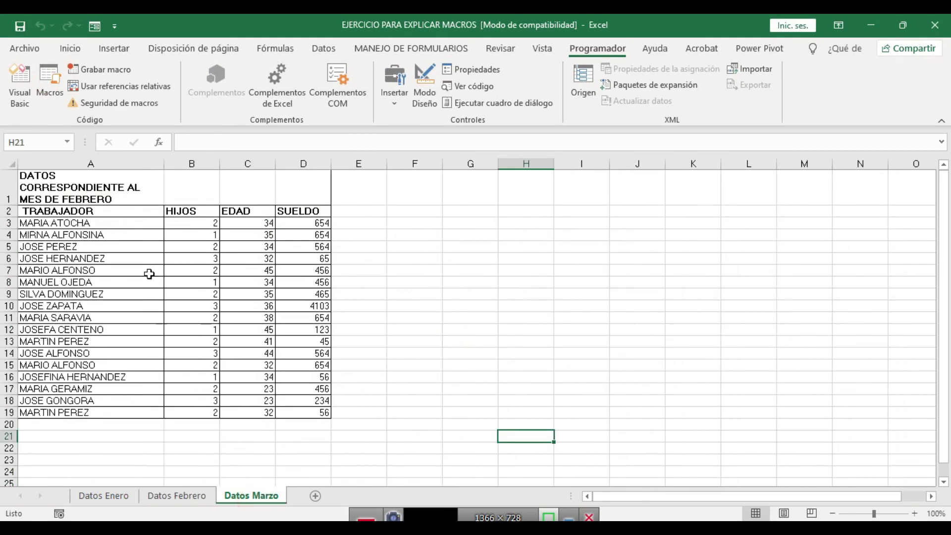
Step: Run FORMATODELOSDATOS on Datos Marzo, then close Excel and answer the save prompt
left_click(50, 79)
left_click(612, 228)
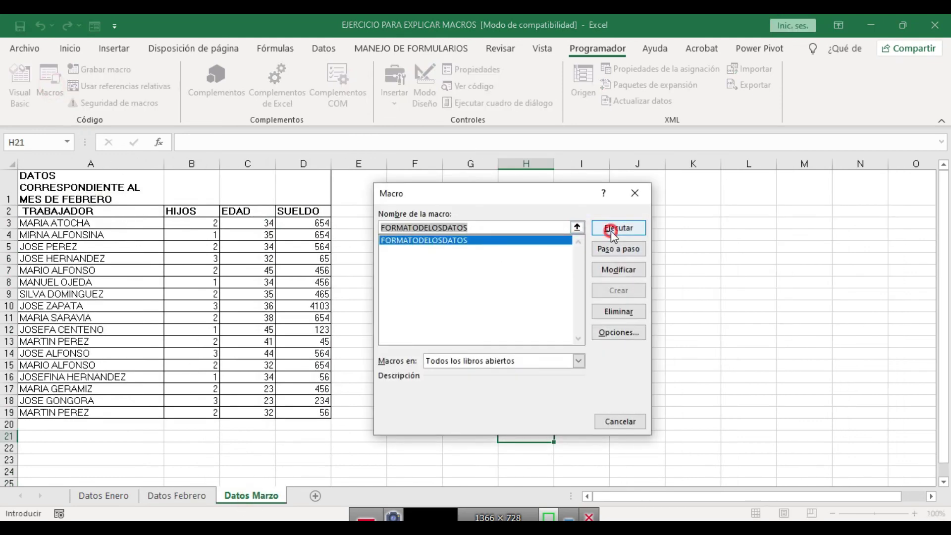
left_click(594, 294)
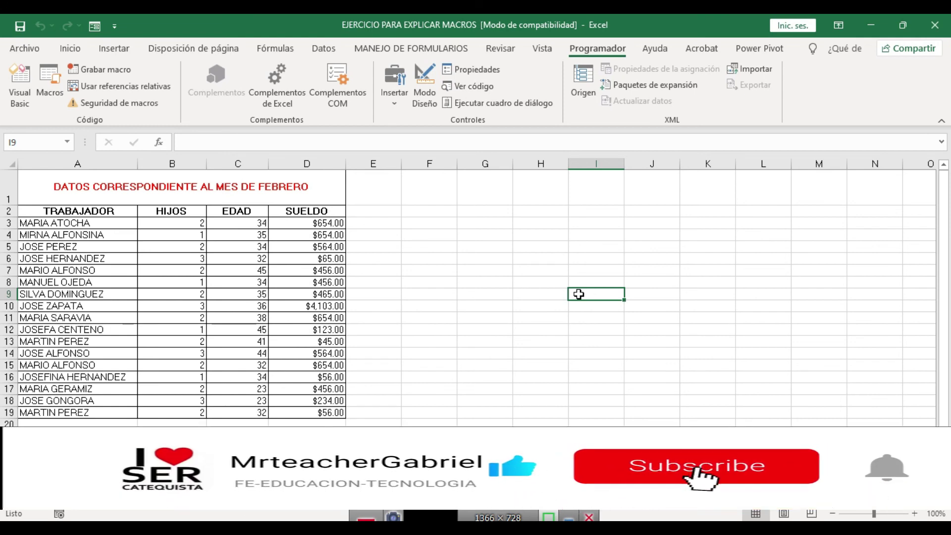
left_click(935, 25)
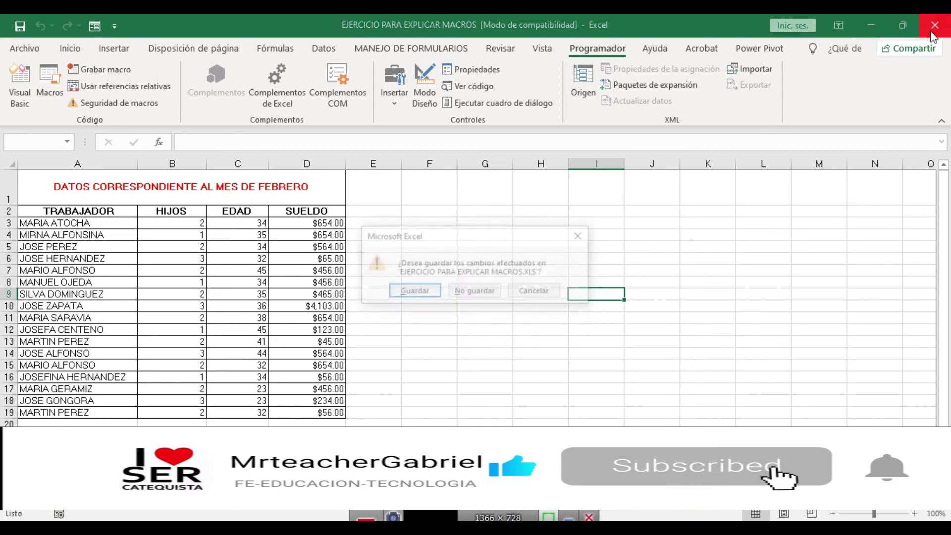
left_click(454, 291)
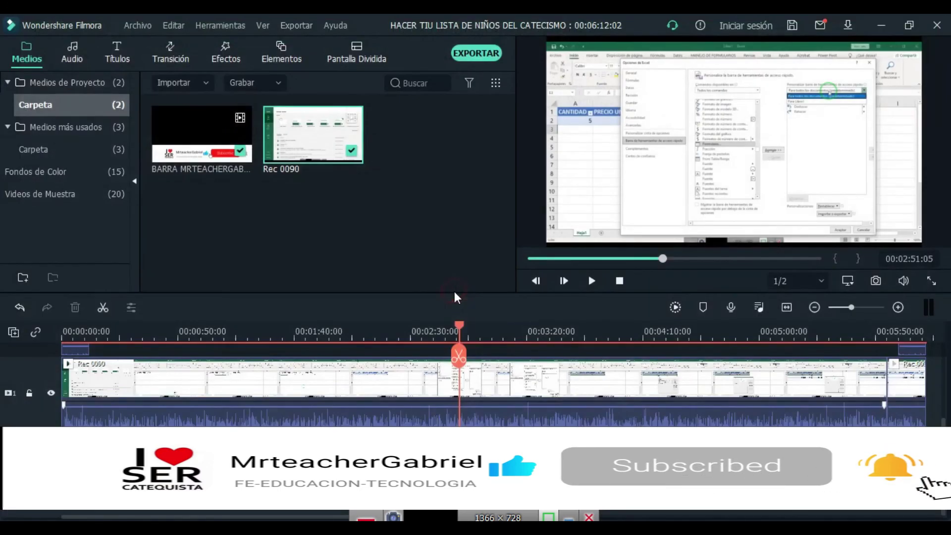